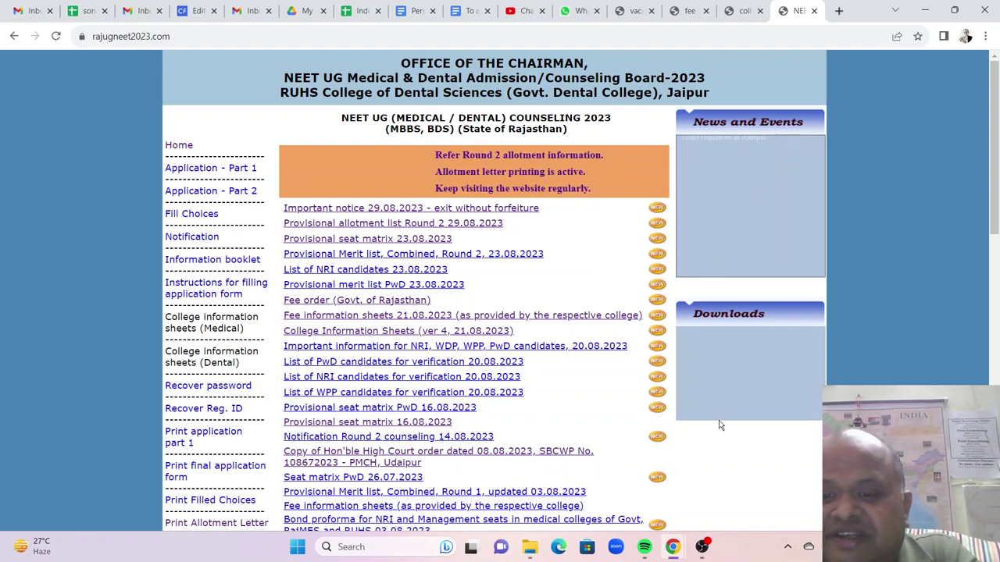
# Open the Round 2 provisional vacant seat matrix PDF and examine the general and management seat rows of the medical colleges
pyautogui.moveTo(672, 546)
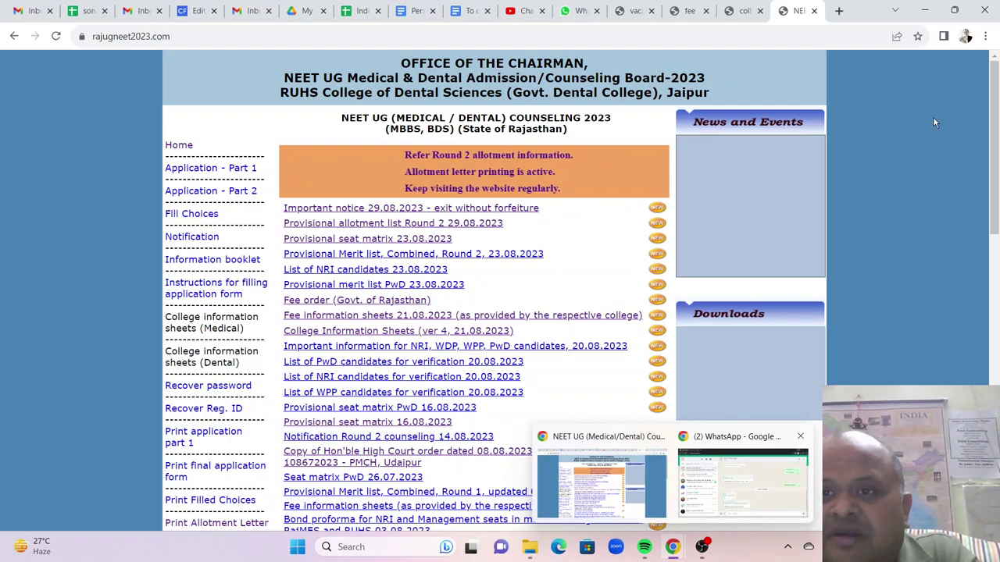
pyautogui.click(687, 11)
pyautogui.click(625, 9)
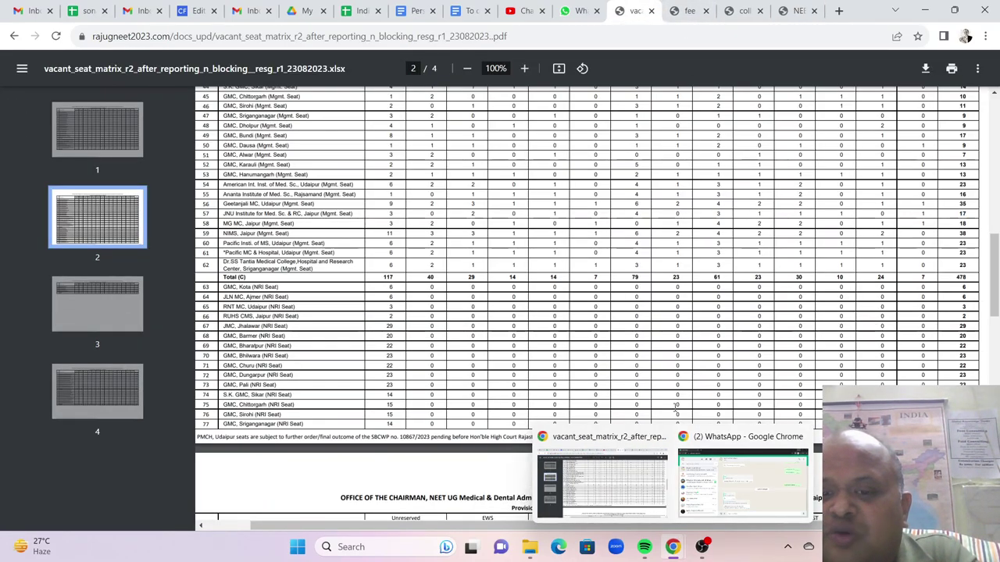
pyautogui.scroll(3, 755, 301)
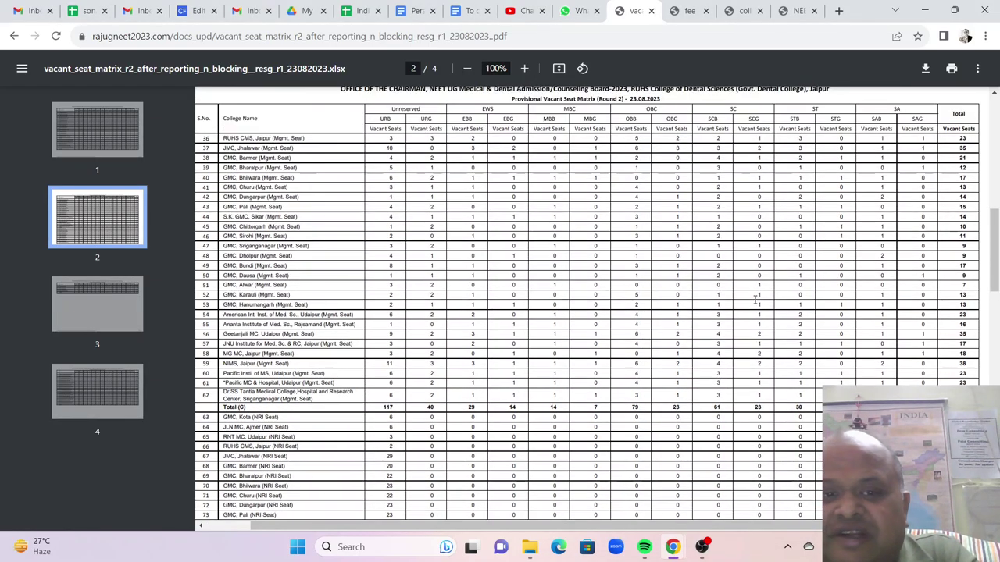
pyautogui.scroll(-2, 703, 344)
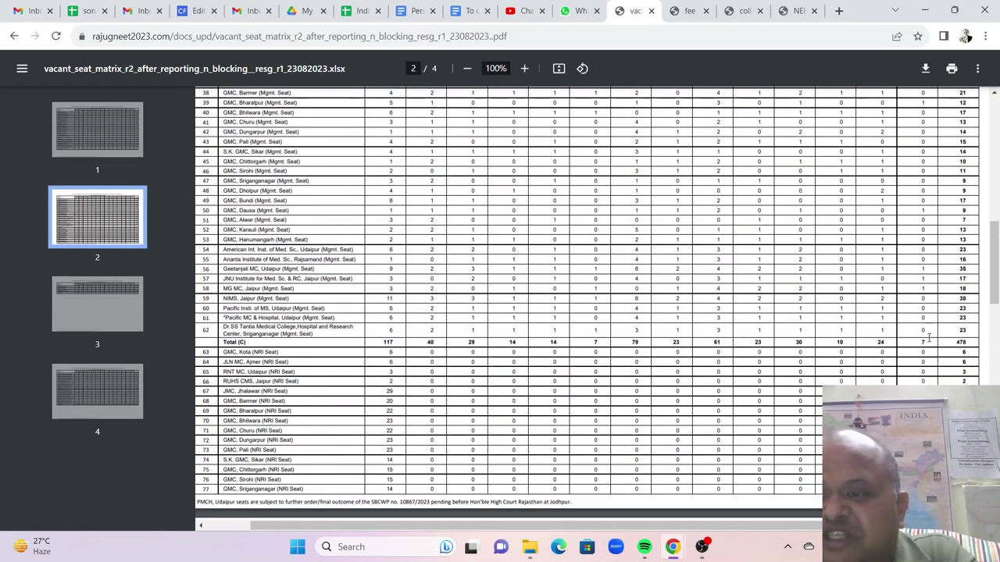
pyautogui.scroll(-2, 883, 352)
pyautogui.scroll(2, 599, 339)
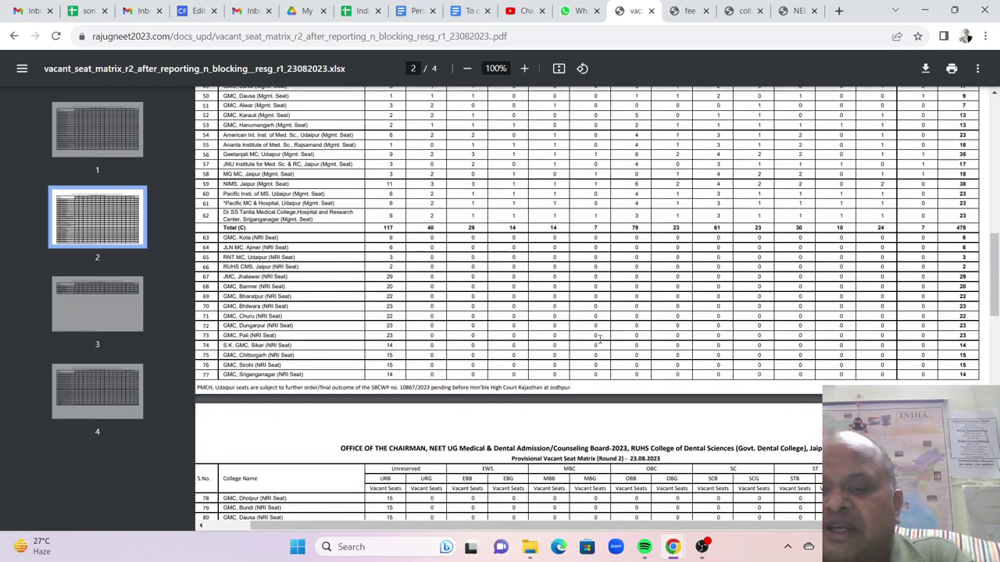
pyautogui.scroll(1, 626, 332)
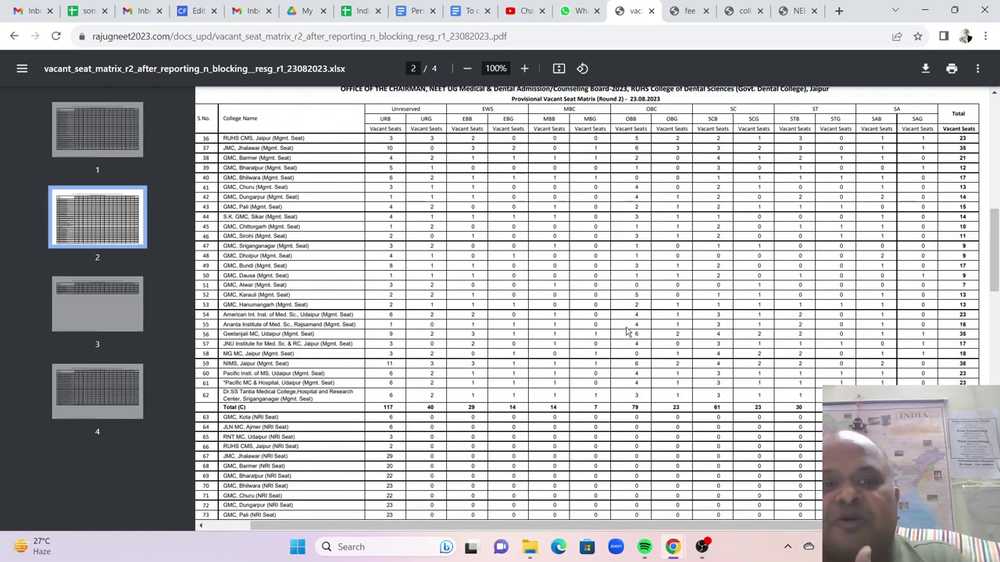
pyautogui.scroll(4, 626, 331)
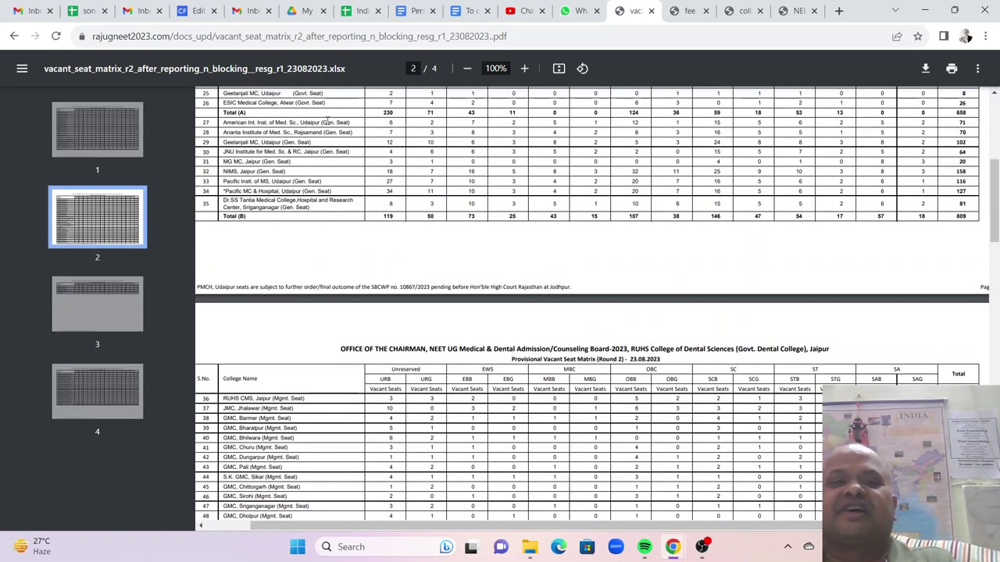
pyautogui.moveTo(324, 123); pyautogui.dragTo(353, 132)
pyautogui.scroll(-3, 359, 388)
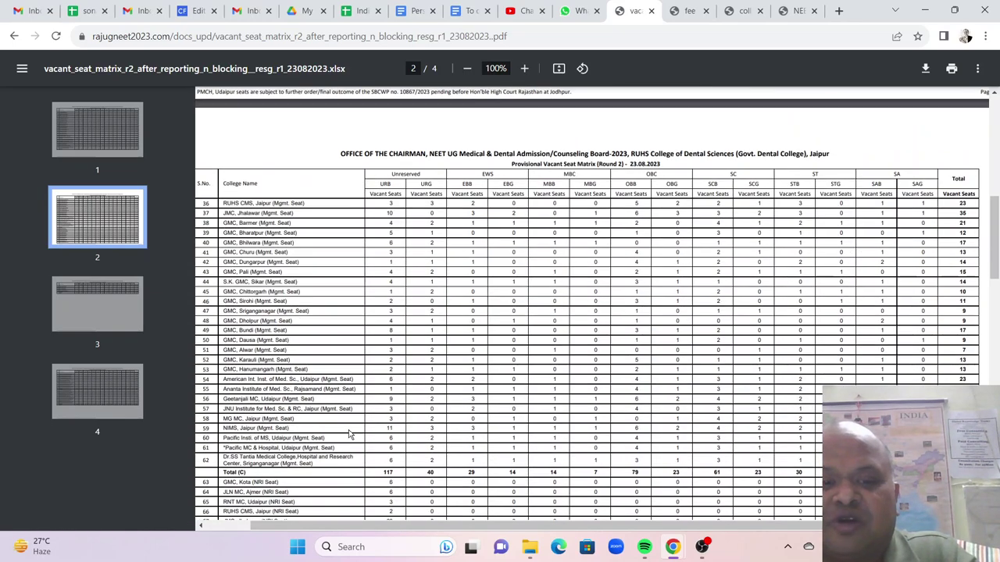
pyautogui.moveTo(342, 388); pyautogui.dragTo(358, 391)
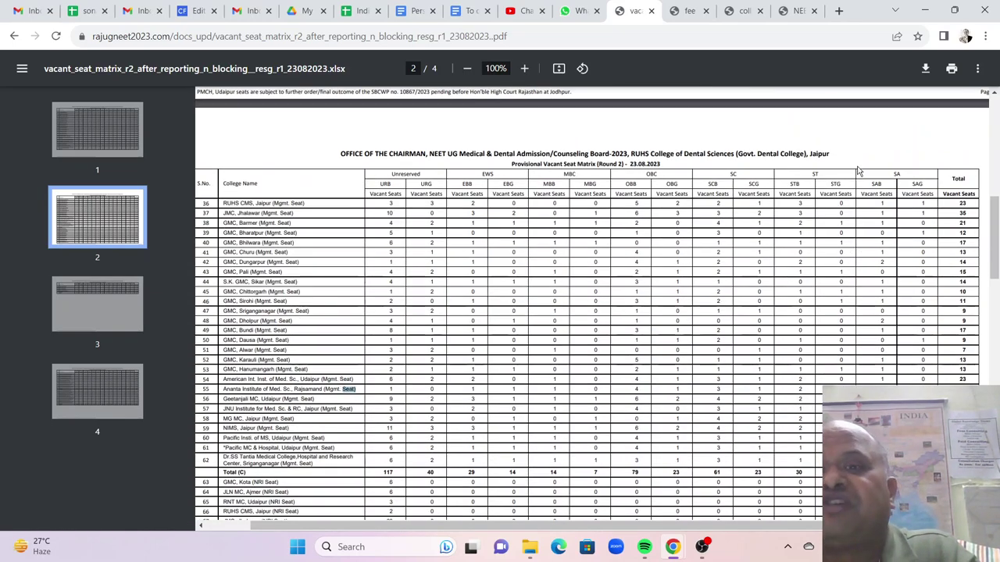
# Find the NIMS, Jaipur MBBS fee details in the fee information sheets PDF by searching for "nims"
pyautogui.click(697, 10)
pyautogui.scroll(-2, 672, 370)
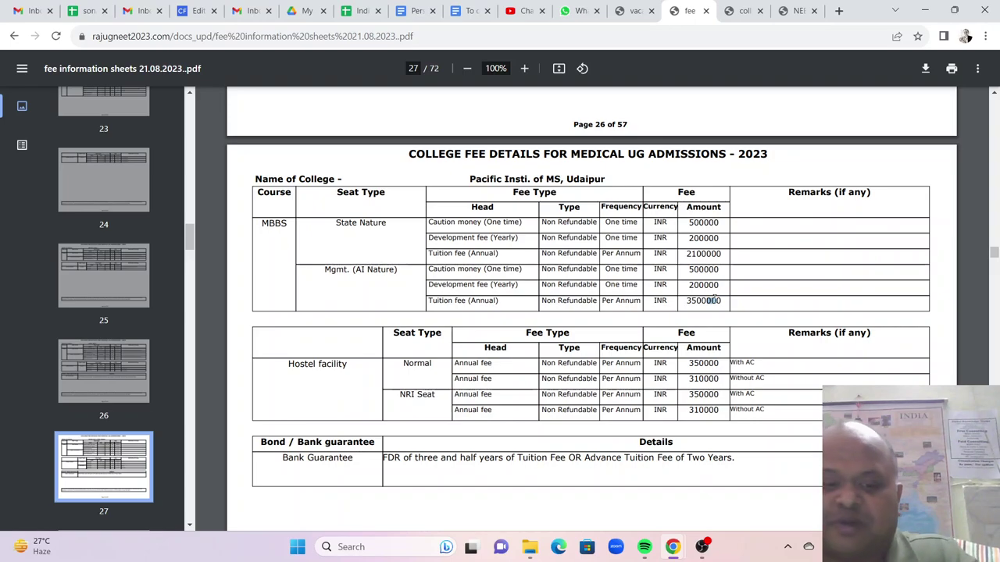
pyautogui.hotkey('ctrl', 'f')
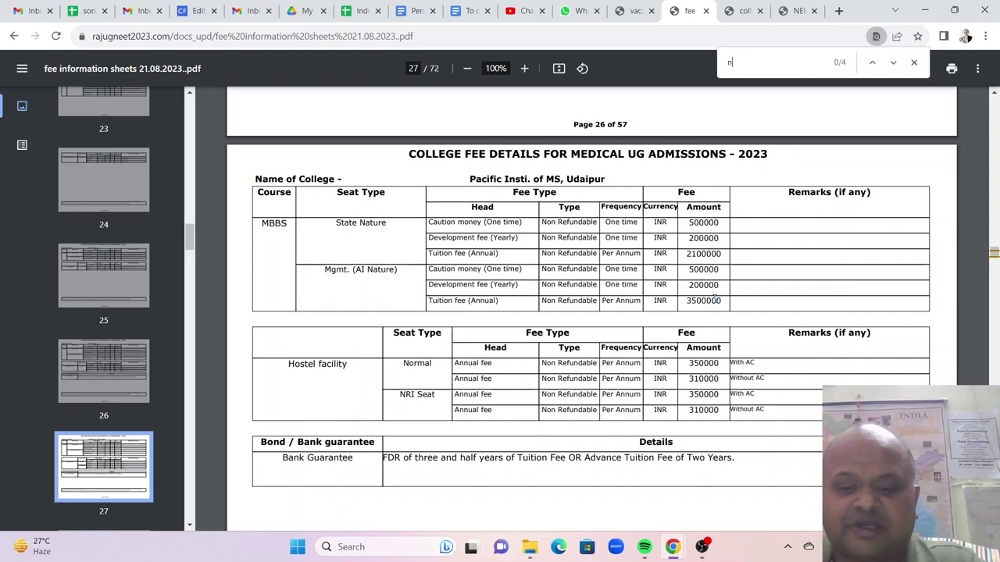
pyautogui.press('Return')
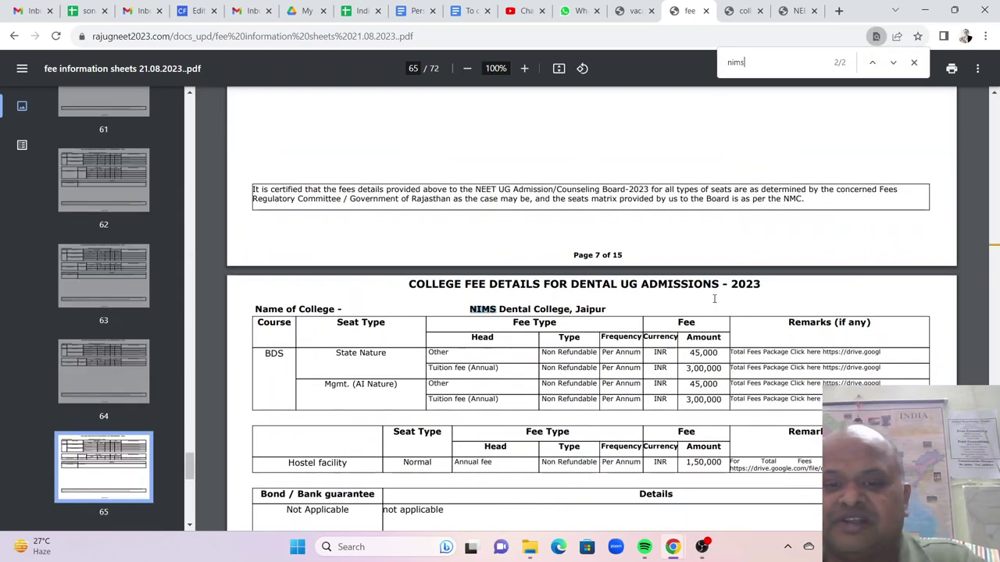
pyautogui.press('Return')
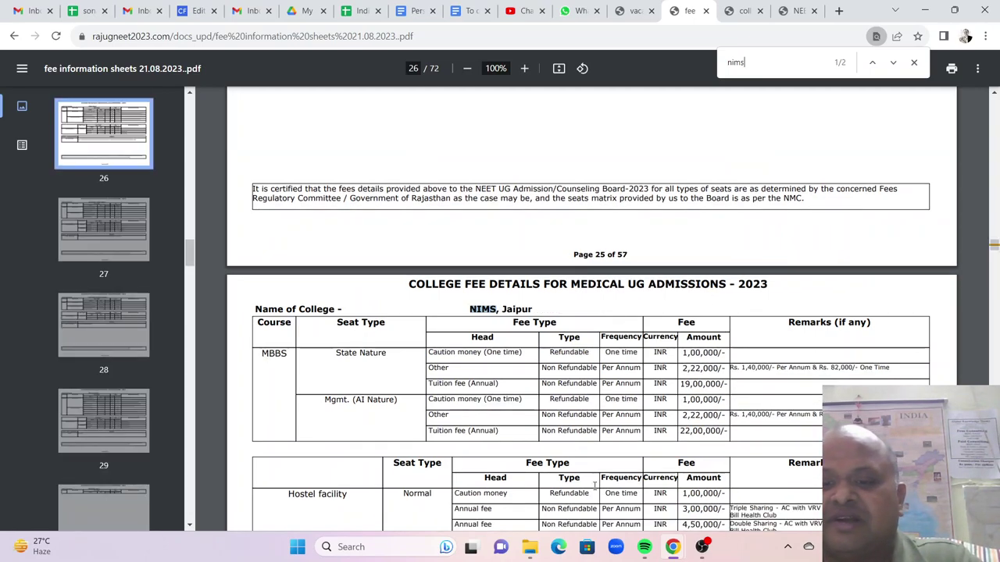
pyautogui.click(915, 62)
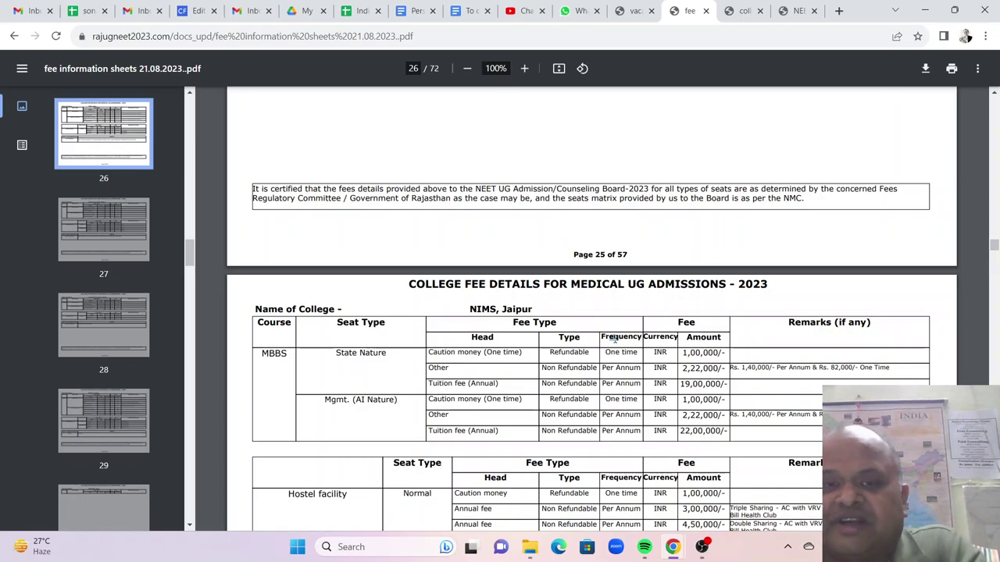
# Minimize the browser and OBS windows and open the "rajastahn rnd 2 results" workbook in Excel
pyautogui.click(926, 15)
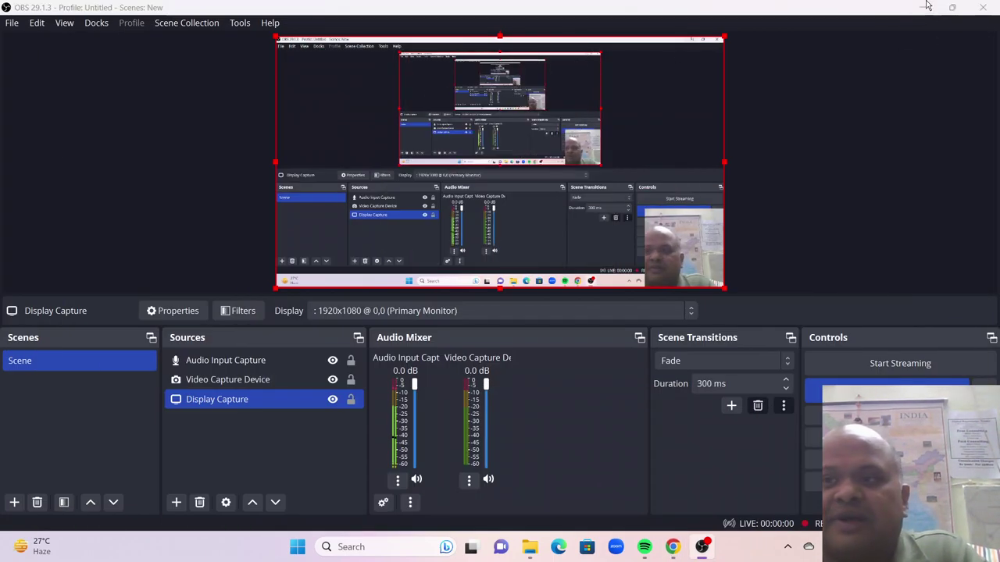
pyautogui.click(926, 5)
pyautogui.doubleClick(23, 210)
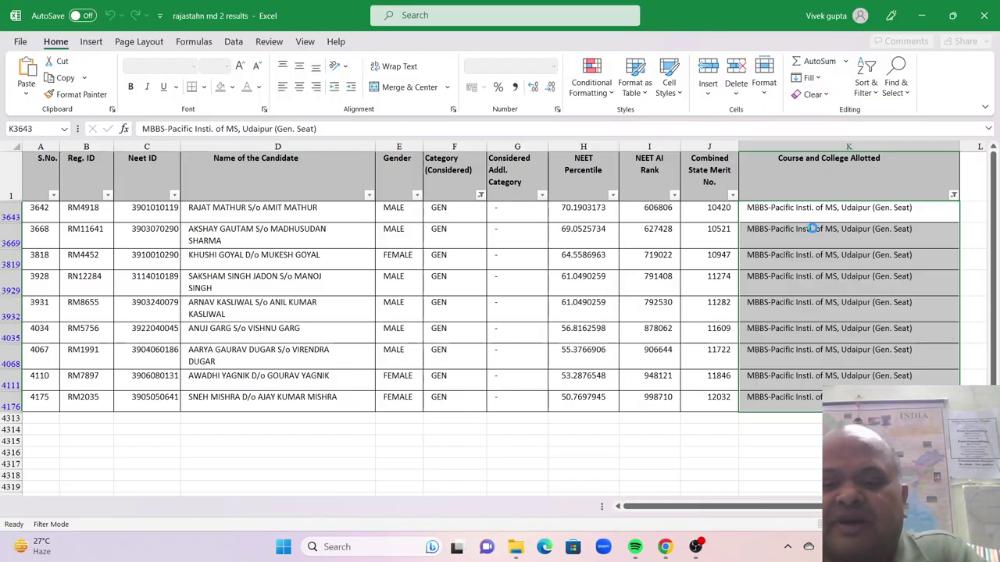
pyautogui.click(675, 287)
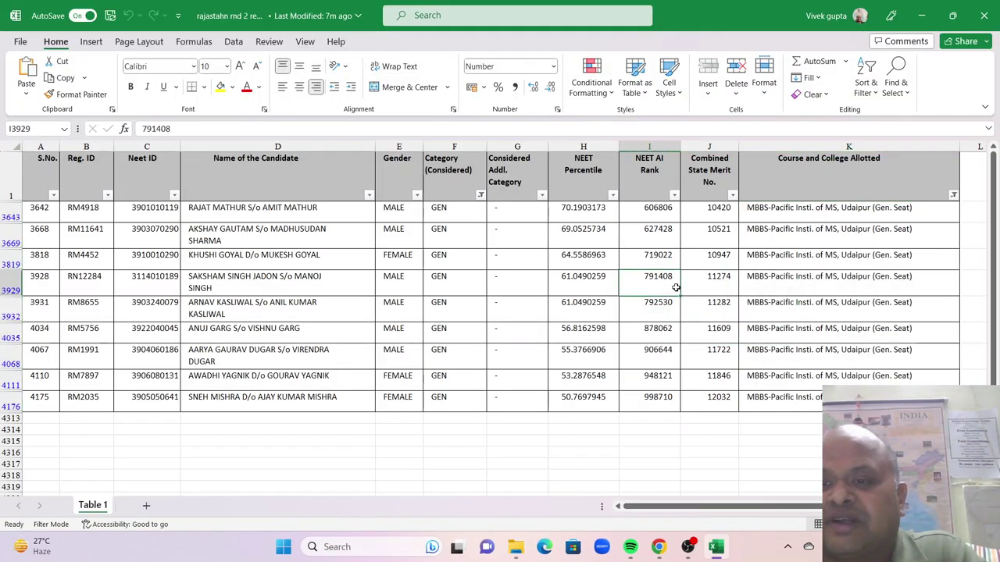
# Filter the Course and College Allotted column to show only MBBS-NIMS, Jaipur (Gen. Seat)
pyautogui.click(953, 195)
pyautogui.scroll(-3, 820, 396)
pyautogui.scroll(-15, 820, 395)
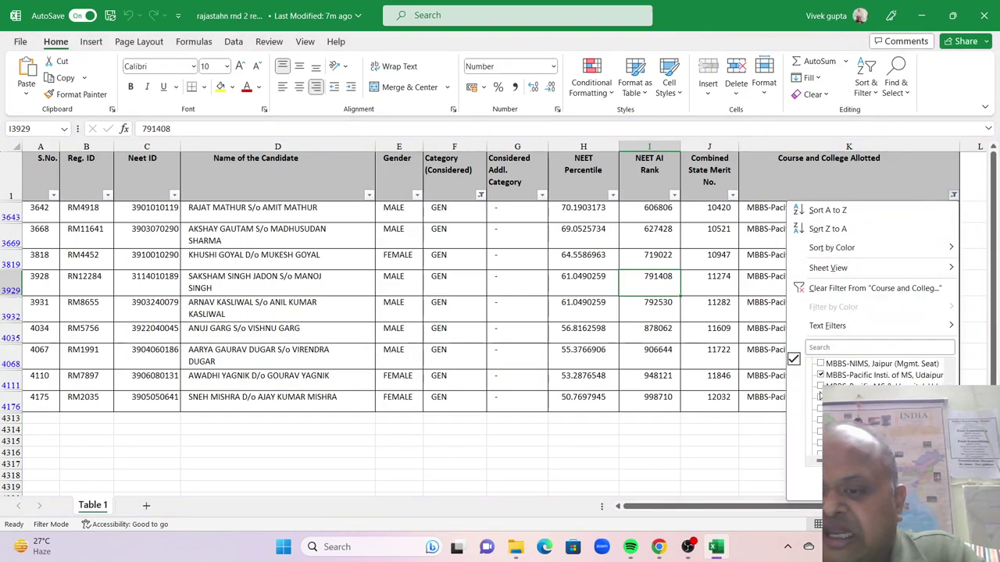
pyautogui.scroll(4, 883, 375)
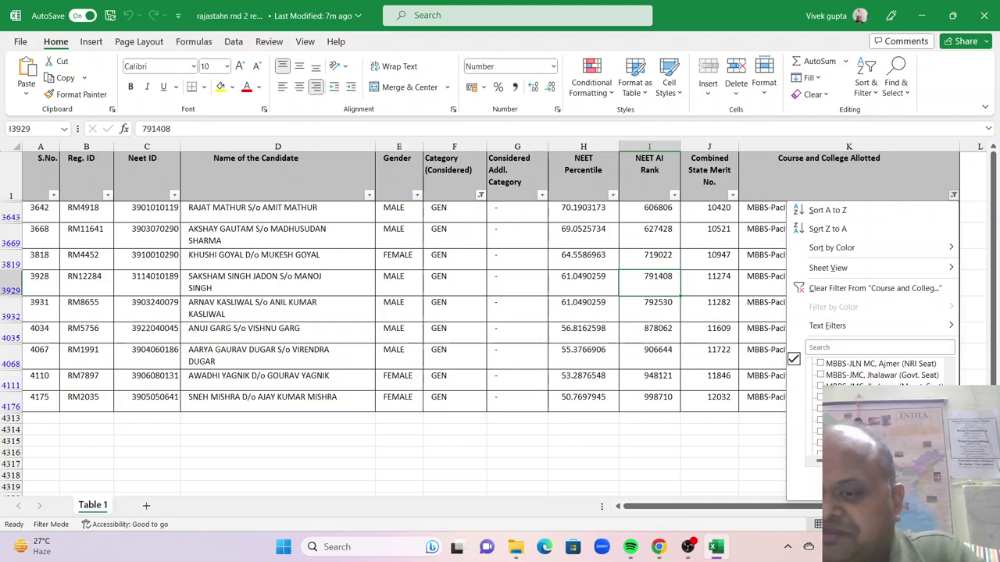
pyautogui.scroll(-1, 883, 375)
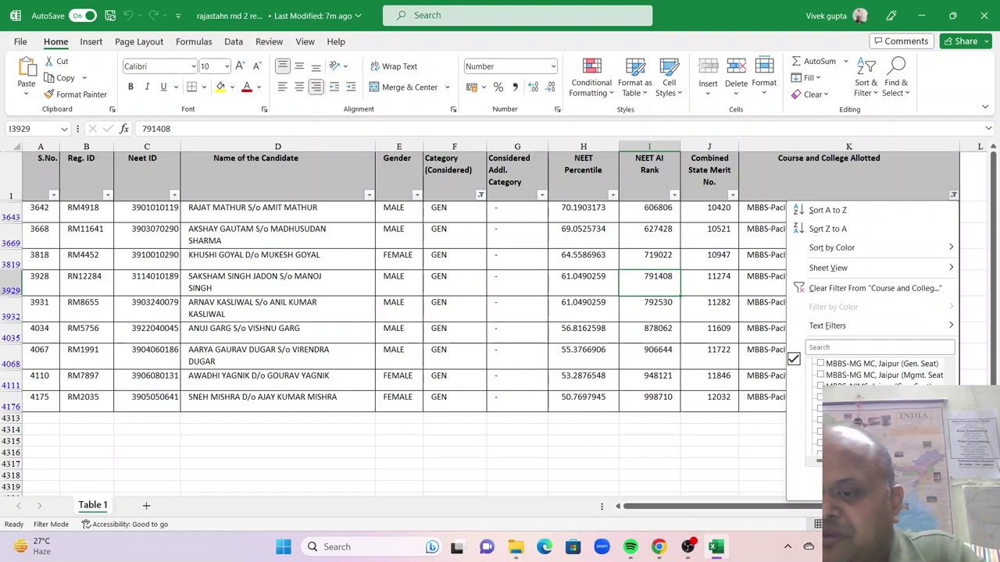
pyautogui.press('Return')
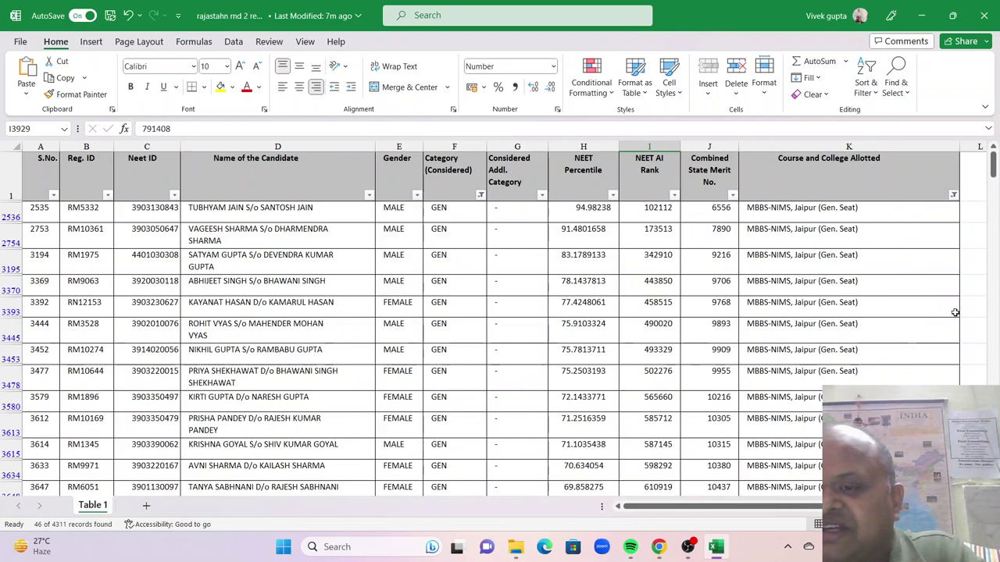
# Select all filtered entries in the Course and College Allotted column to count the general seat allotments
pyautogui.moveTo(995, 164); pyautogui.dragTo(993, 195)
pyautogui.moveTo(848, 164); pyautogui.dragTo(849, 15)
pyautogui.moveTo(832, 199); pyautogui.dragTo(832, 199)
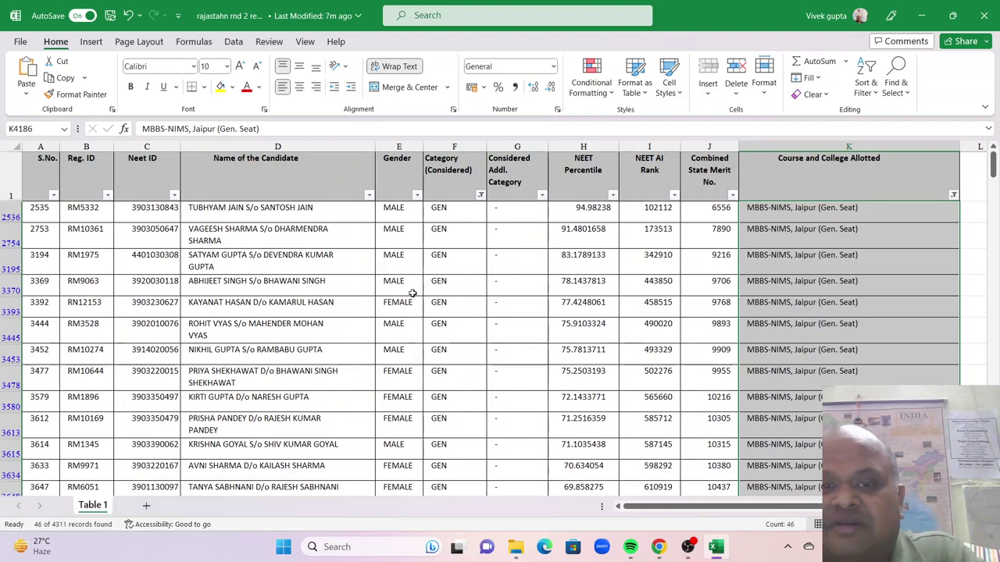
# Include all categories in the Category (Considered) filter and select the allotted-college entries for counting
pyautogui.click(480, 196)
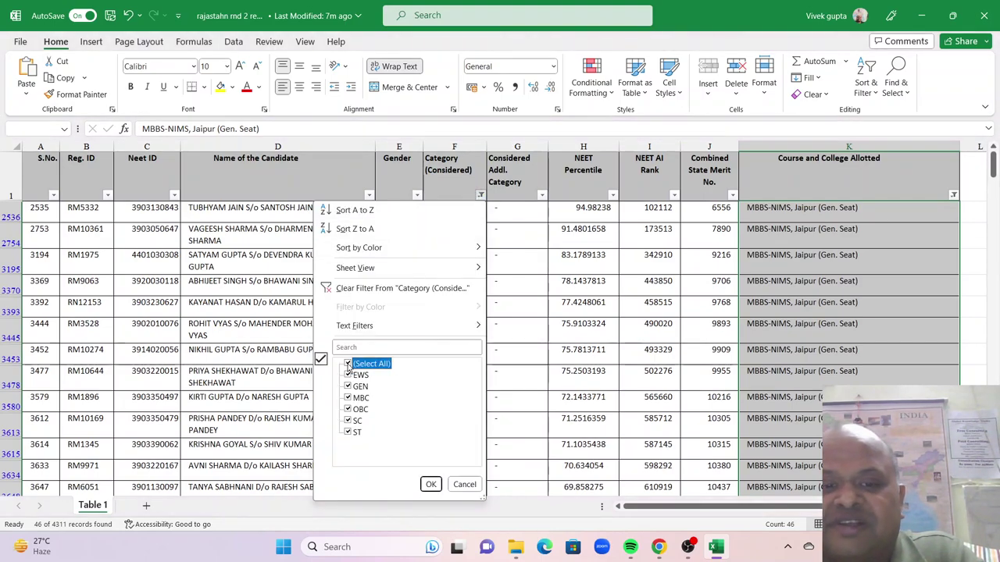
pyautogui.click(430, 485)
pyautogui.click(784, 428)
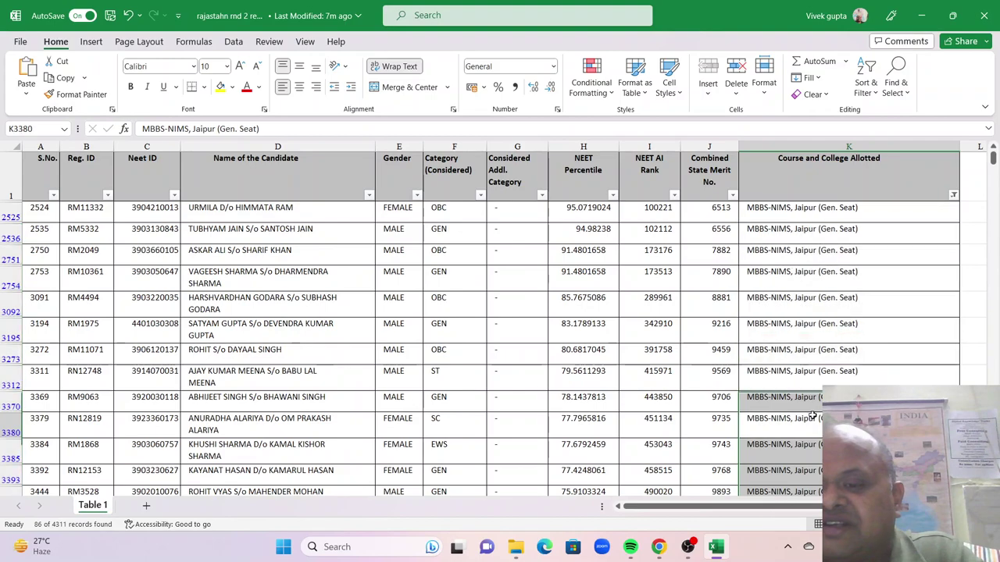
# Switch to the vacant seat matrix in Chrome and check the NIMS, Jaipur vacancy totals for general and management seats
pyautogui.moveTo(654, 542)
pyautogui.click(590, 483)
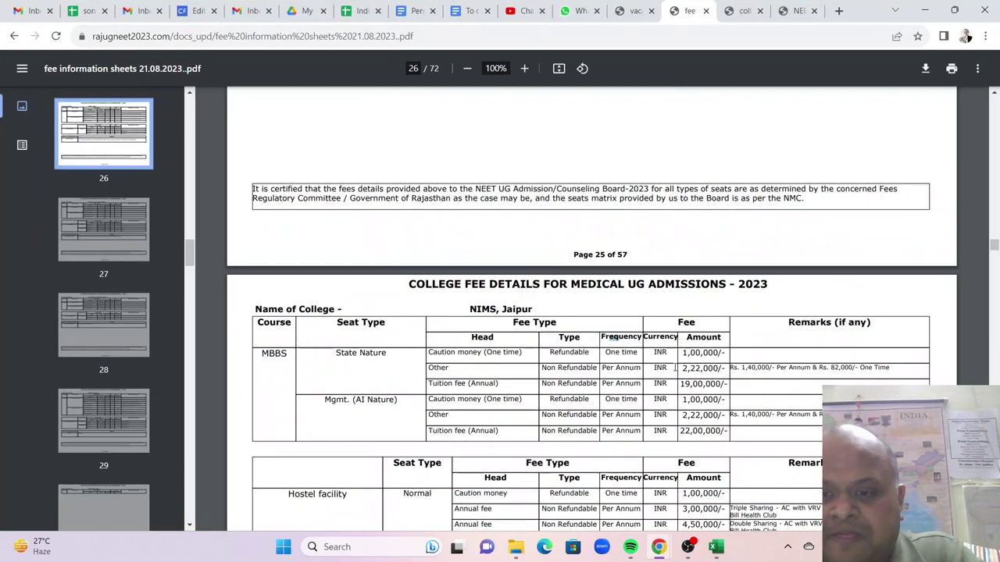
pyautogui.click(631, 11)
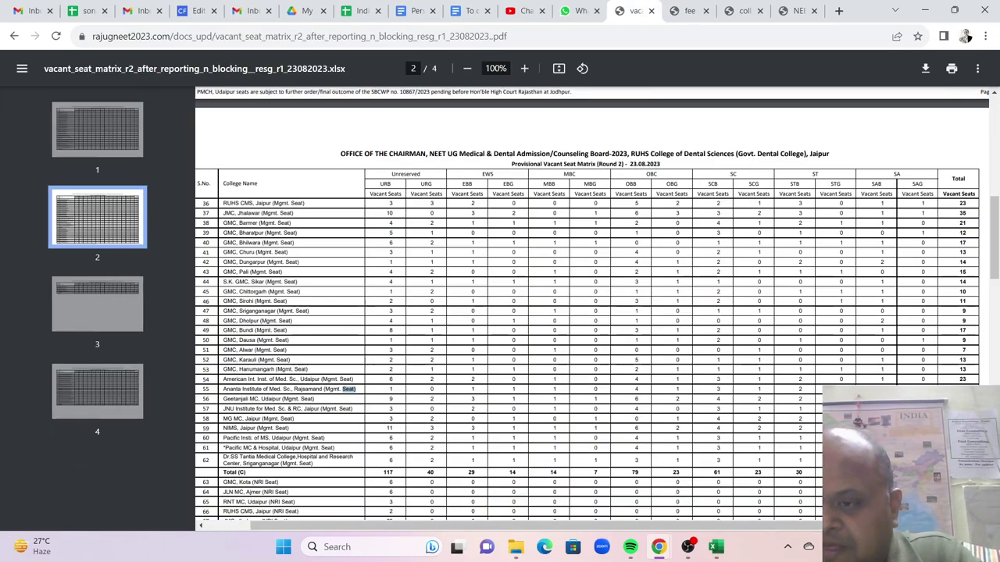
pyautogui.scroll(4, 800, 285)
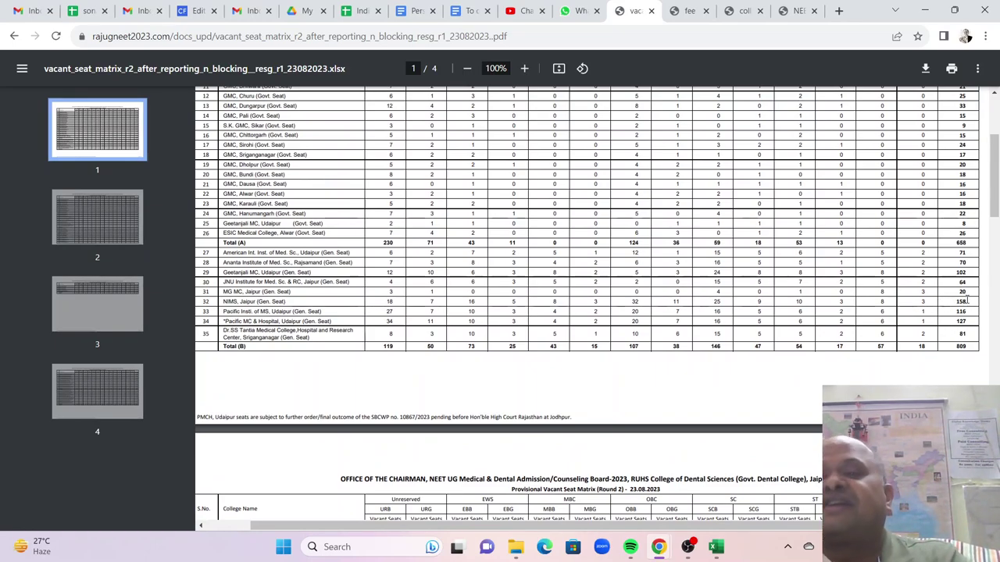
pyautogui.scroll(-5, 929, 316)
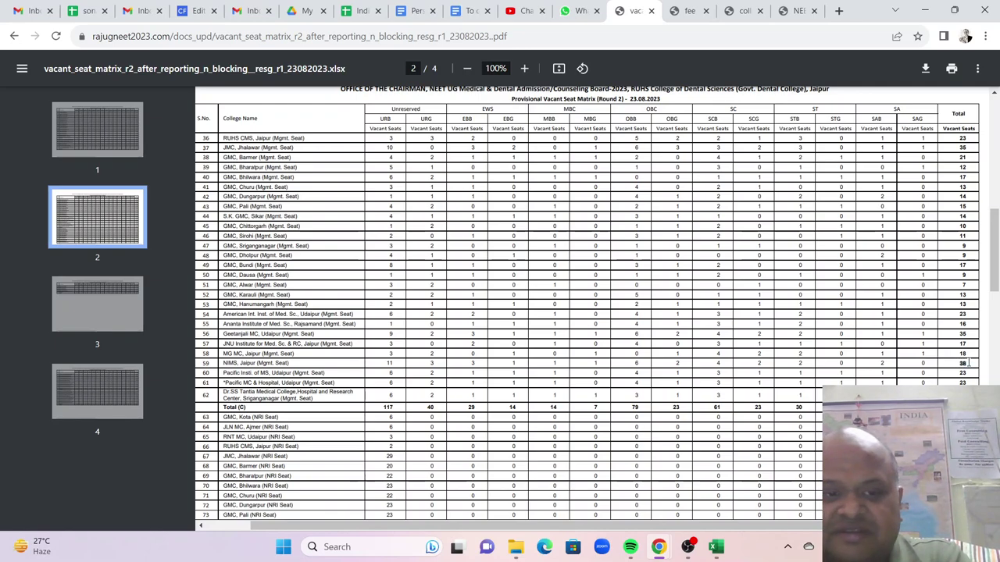
# Return to the Excel results and filter Course and College Allotted to MBBS-NIMS, Jaipur (Mgmt. Seat) instead of the general seats
pyautogui.click(716, 547)
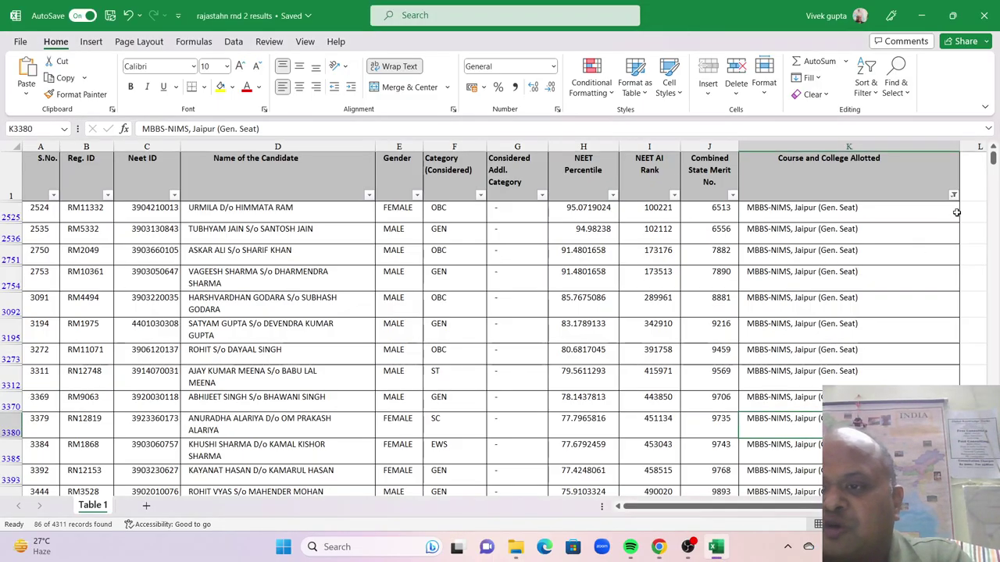
pyautogui.click(952, 194)
pyautogui.scroll(-5, 883, 391)
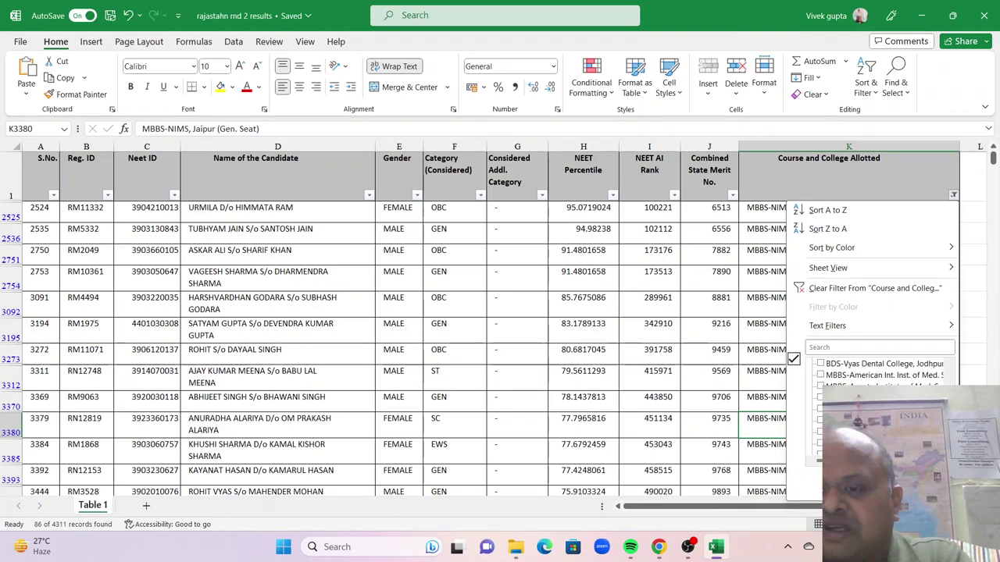
pyautogui.scroll(-10, 883, 375)
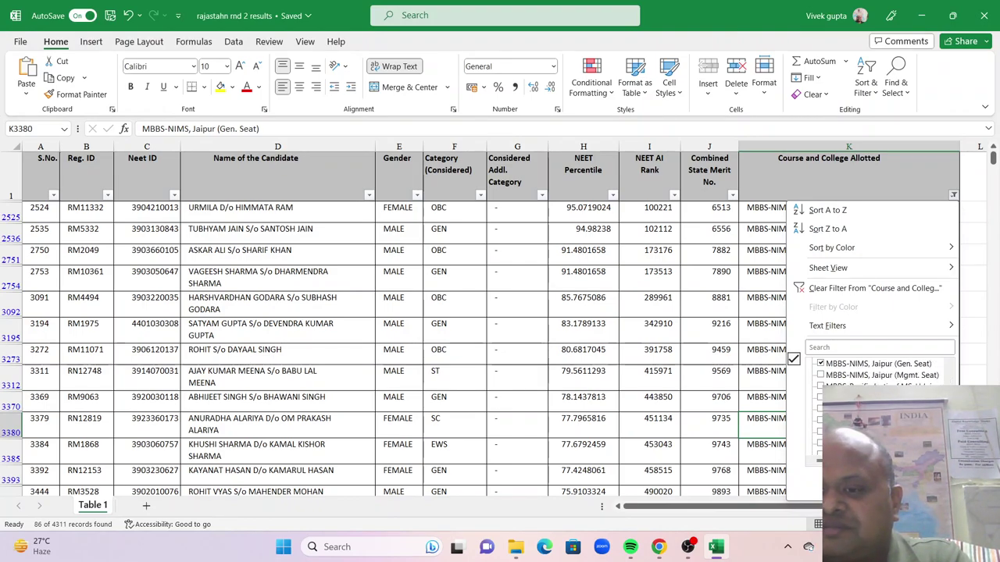
pyautogui.click(820, 363)
pyautogui.click(820, 375)
pyautogui.click(874, 484)
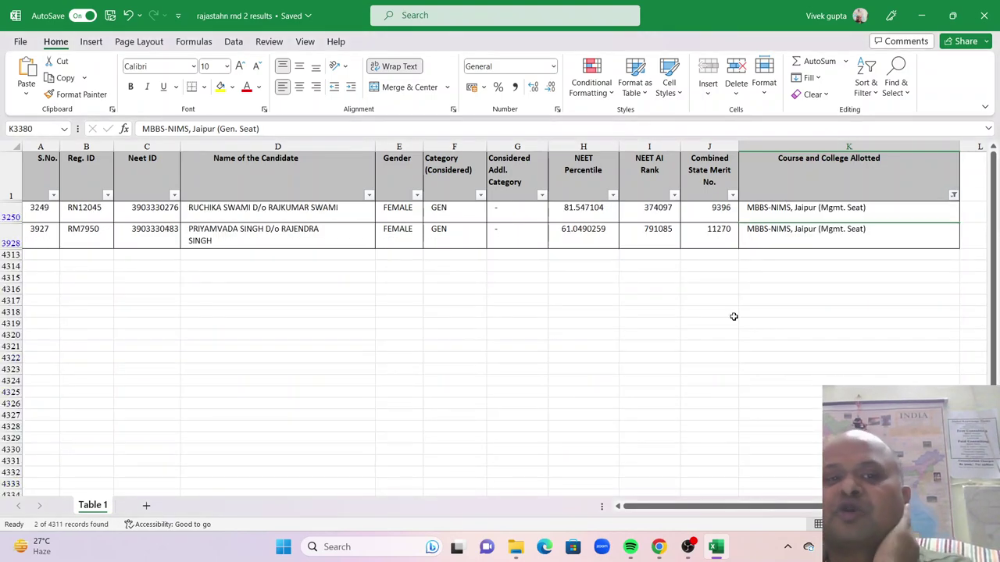
# Review the name, NEET AI rank, category and gender of the first candidate allotted a NIMS management seat
pyautogui.click(260, 207)
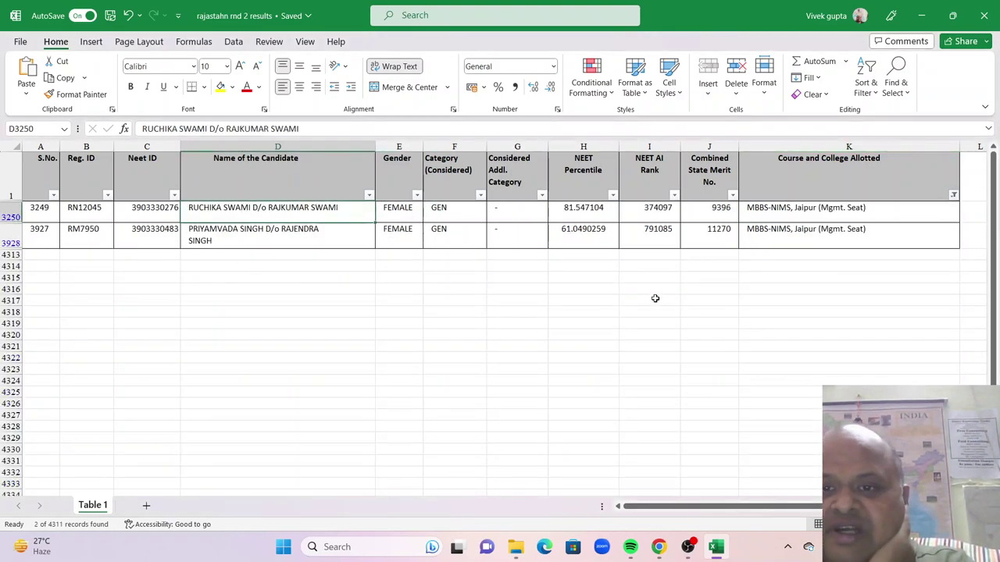
pyautogui.click(650, 206)
pyautogui.click(455, 210)
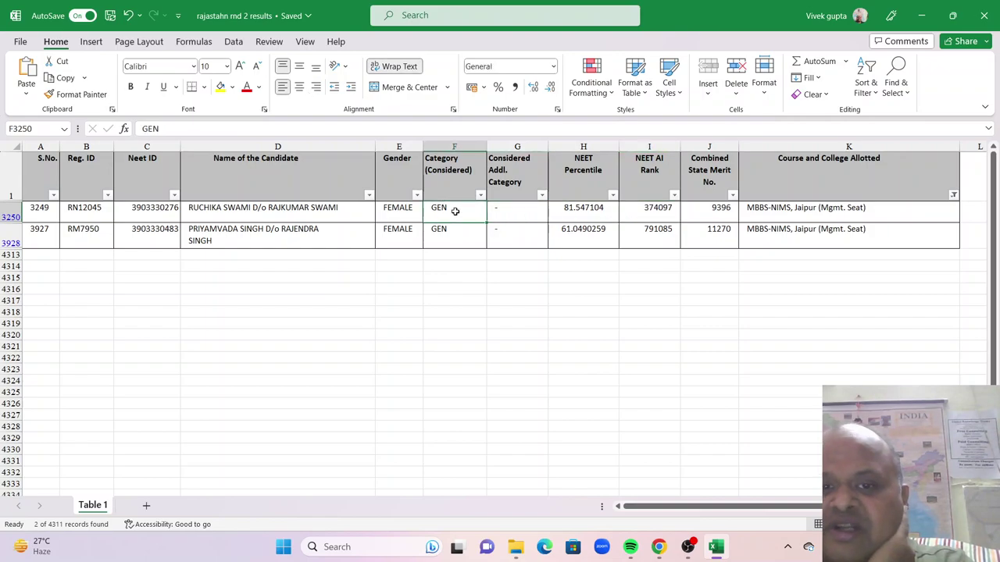
pyautogui.click(411, 216)
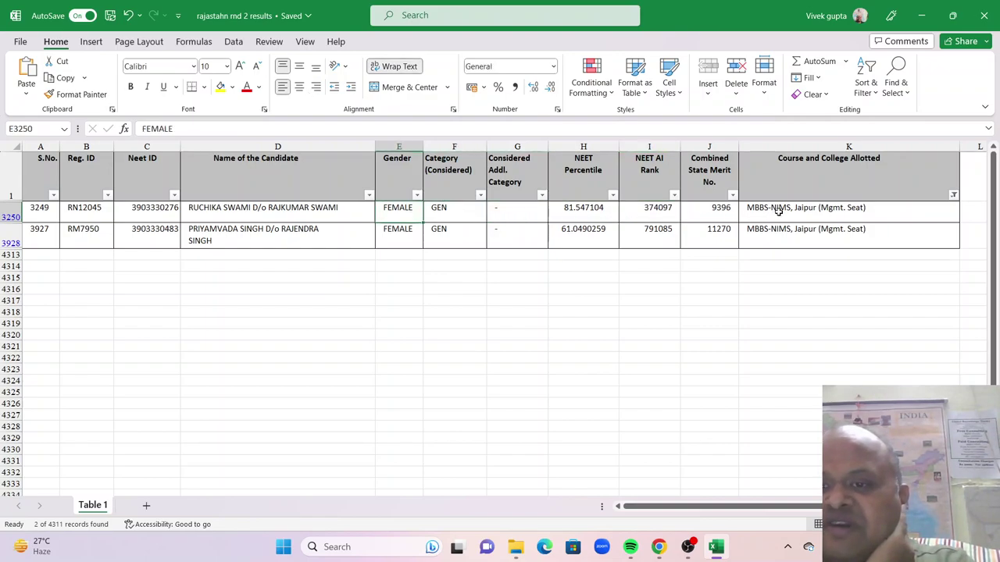
# Switch to the fee information sheets in Chrome and review the MBBS and hostel fees for NIMS, Jaipur
pyautogui.click(778, 211)
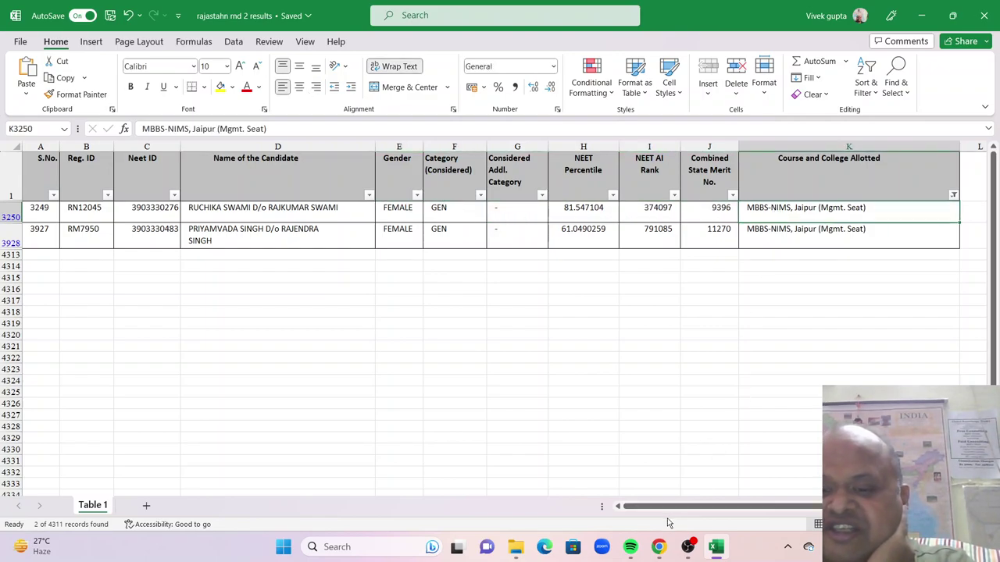
pyautogui.click(658, 547)
pyautogui.click(580, 492)
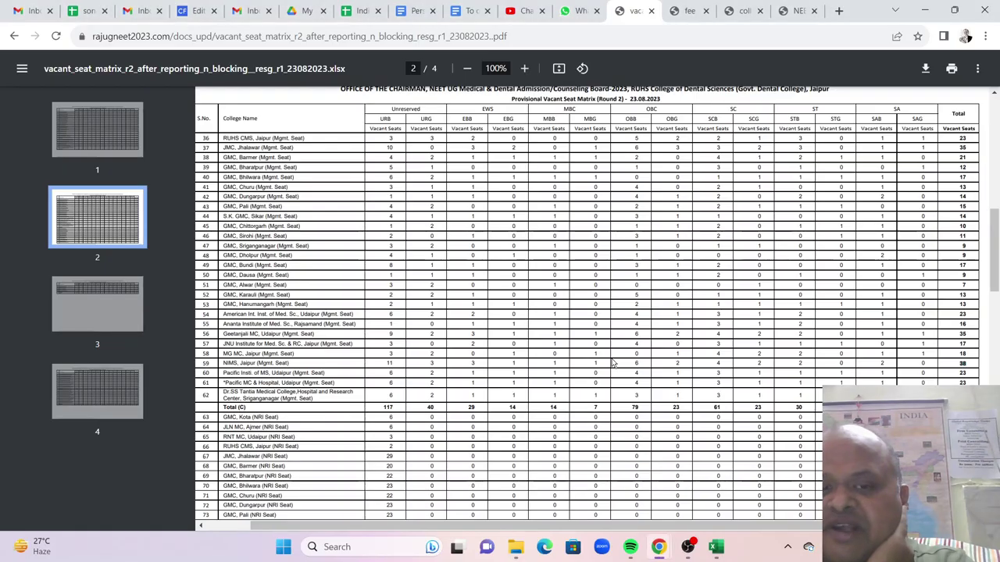
pyautogui.click(687, 11)
pyautogui.scroll(-1, 701, 340)
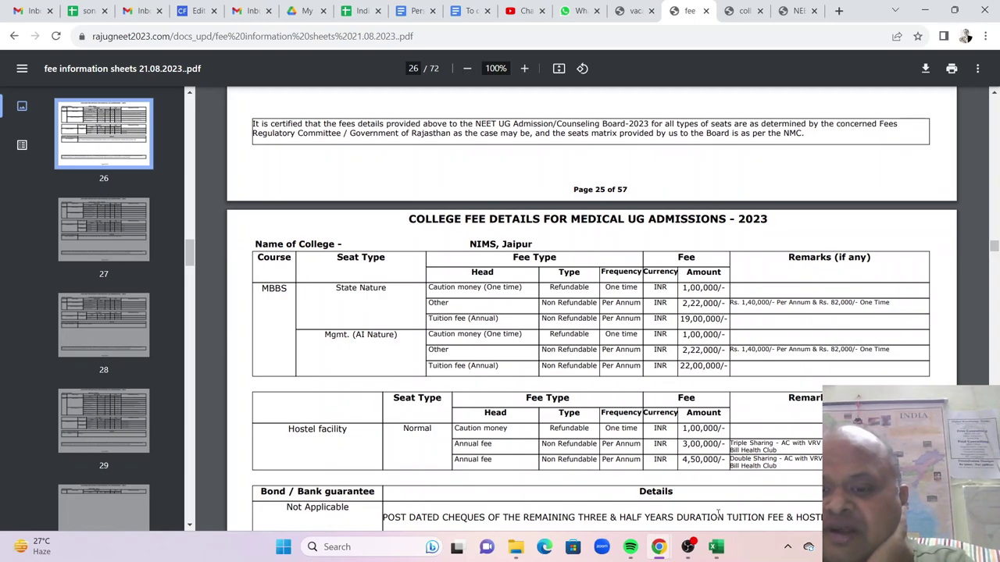
# Return to the Excel results and filter Course and College Allotted to MBBS-NIMS, Jaipur (Gen. Seat) instead of the management seats
pyautogui.click(716, 547)
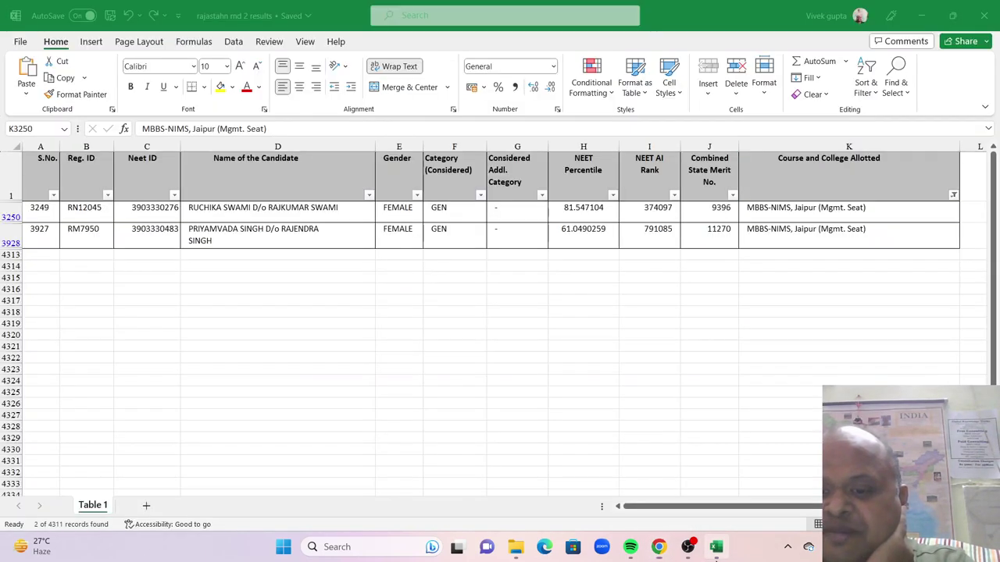
pyautogui.click(288, 208)
pyautogui.click(953, 194)
pyautogui.scroll(-2, 918, 371)
pyautogui.scroll(-10, 882, 375)
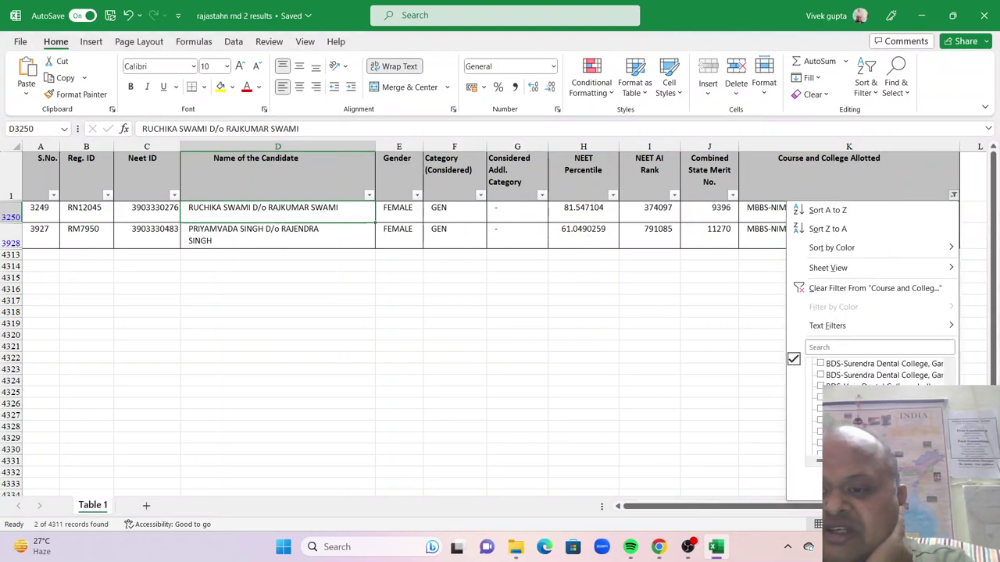
pyautogui.scroll(-10, 882, 375)
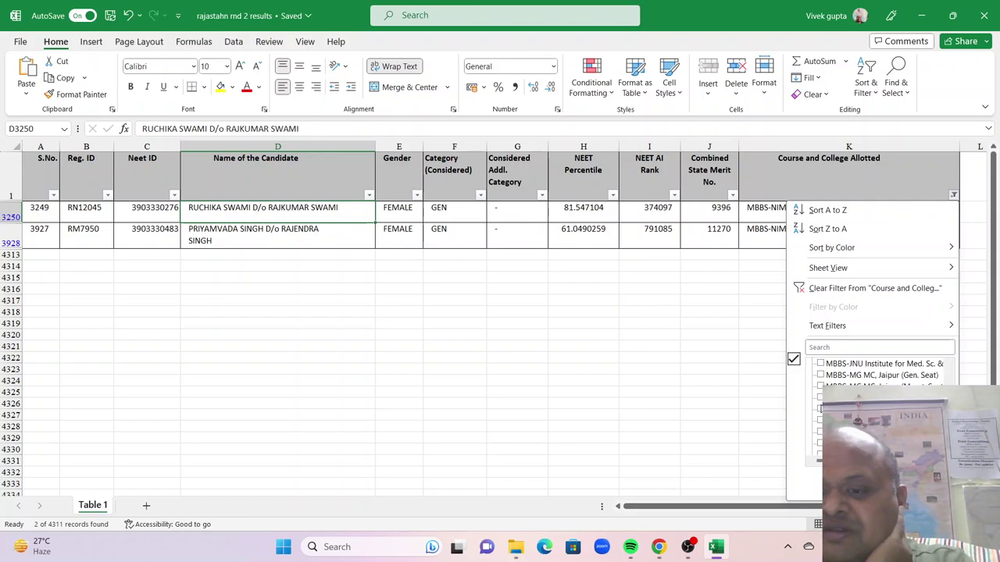
pyautogui.click(869, 480)
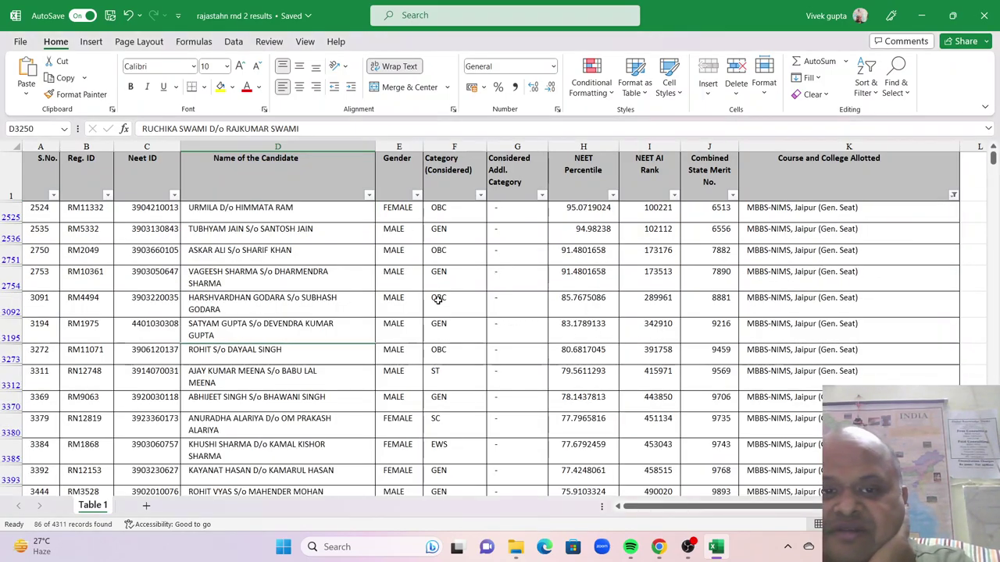
# Narrow the NIMS general-seat results to FEMALE in Gender and only GEN in Category (Considered)
pyautogui.click(416, 194)
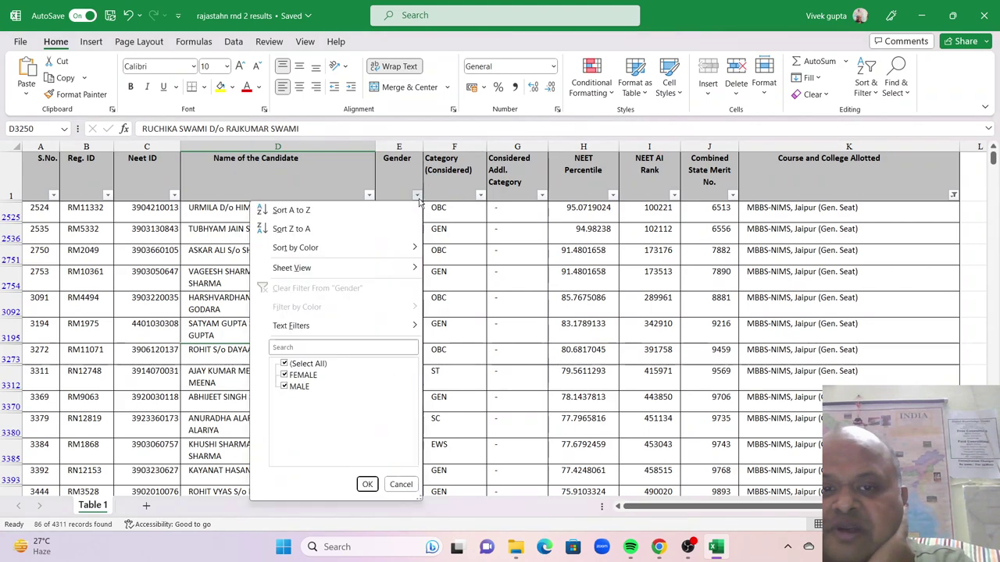
pyautogui.click(365, 485)
pyautogui.click(481, 194)
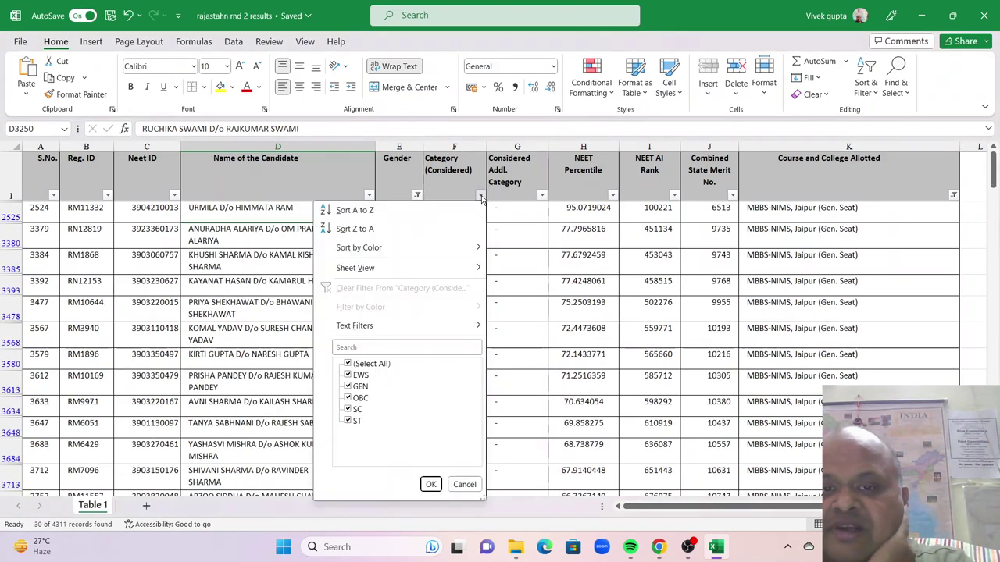
pyautogui.click(348, 375)
pyautogui.click(349, 364)
pyautogui.click(348, 386)
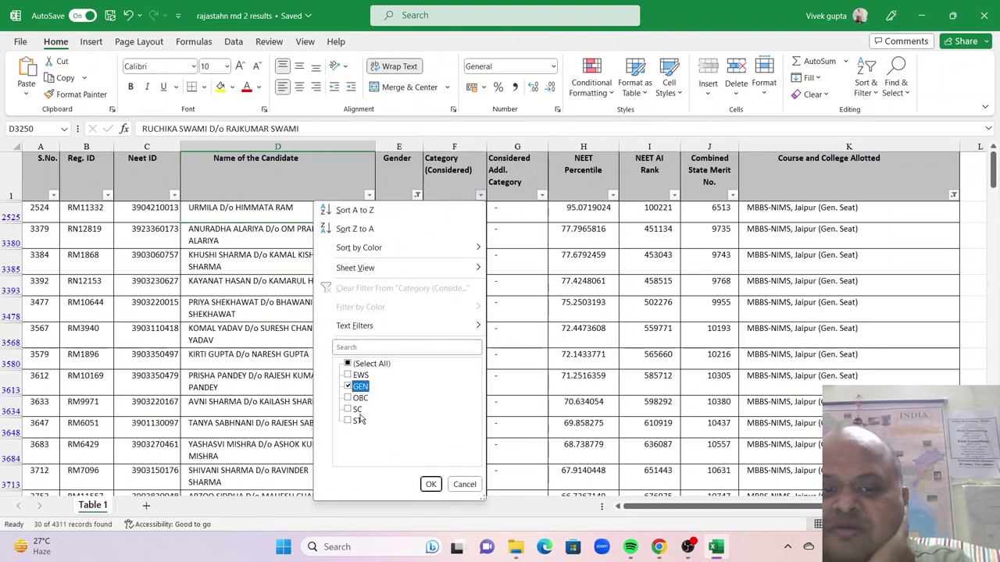
pyautogui.click(431, 484)
# Examine the closing NEET AI ranks of the female GEN candidates allotted NIMS general seats
pyautogui.scroll(-4, 598, 405)
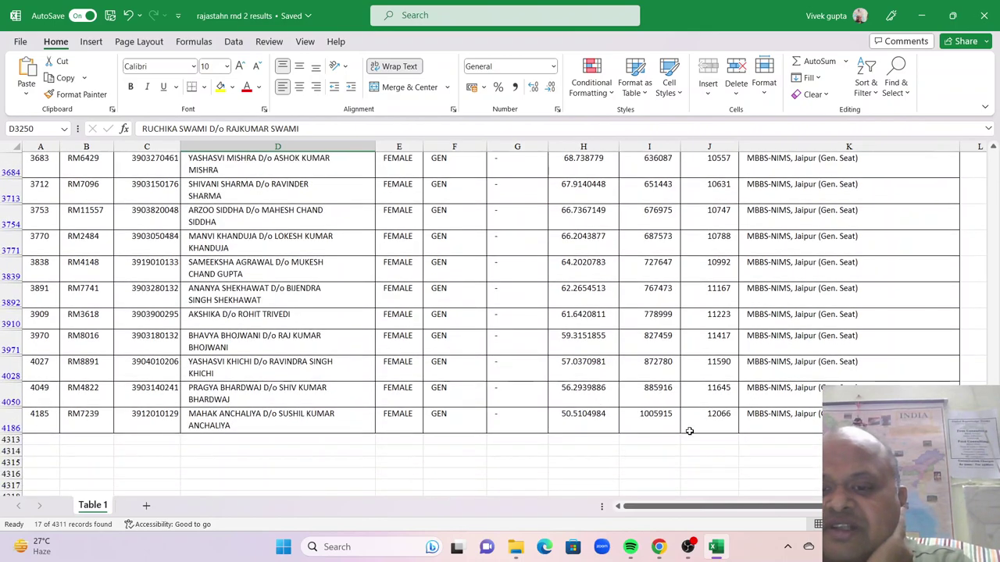
pyautogui.moveTo(645, 405); pyautogui.dragTo(646, 414)
pyautogui.scroll(3, 637, 412)
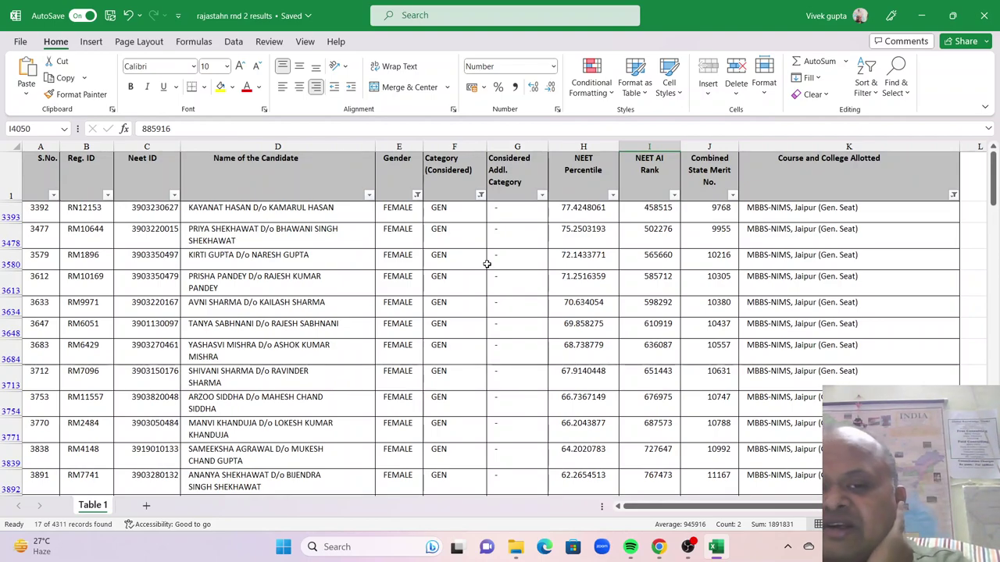
# Clear the filter from Course and College Allotted and select entries in the NEET AI Rank column
pyautogui.click(954, 194)
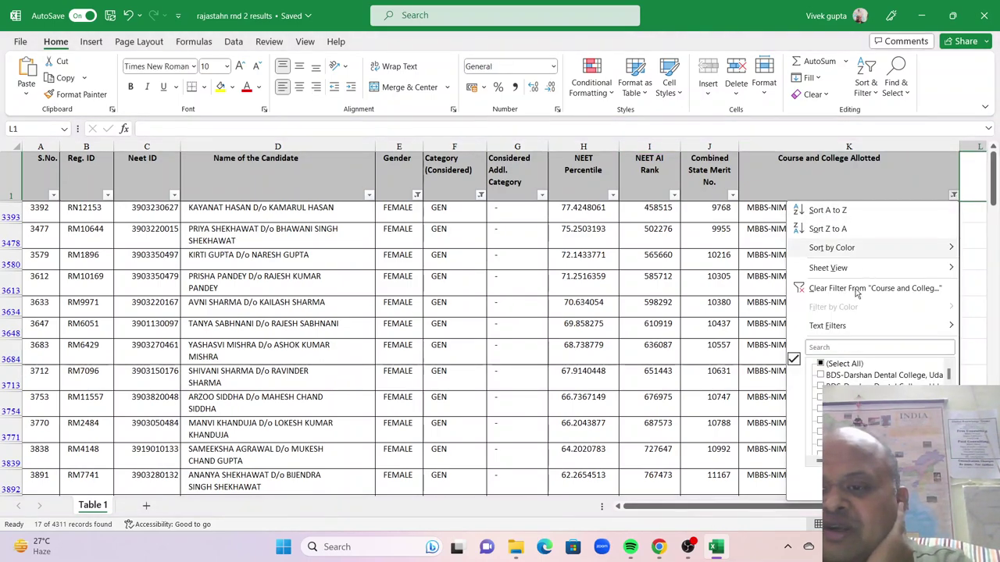
pyautogui.press('Return')
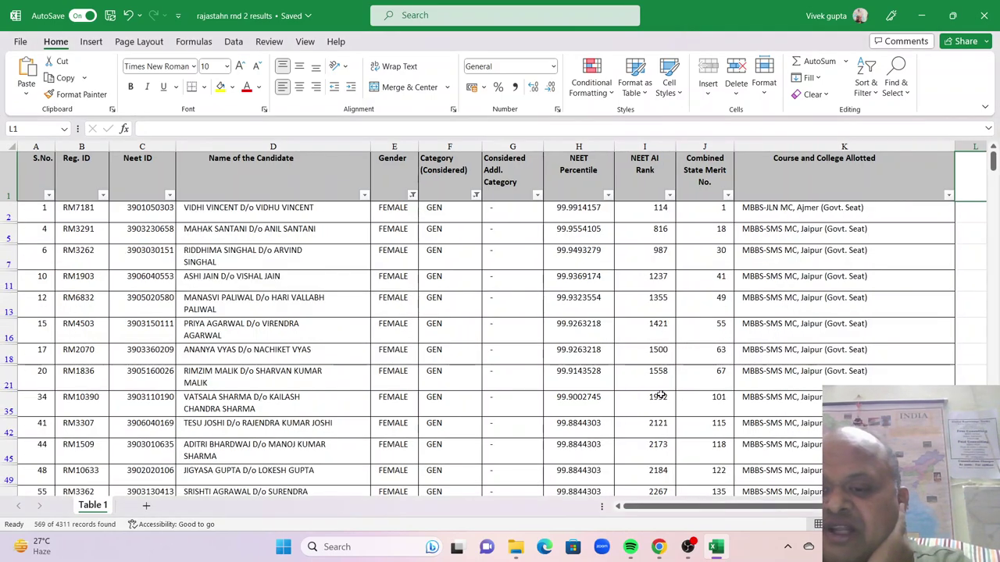
pyautogui.click(642, 363)
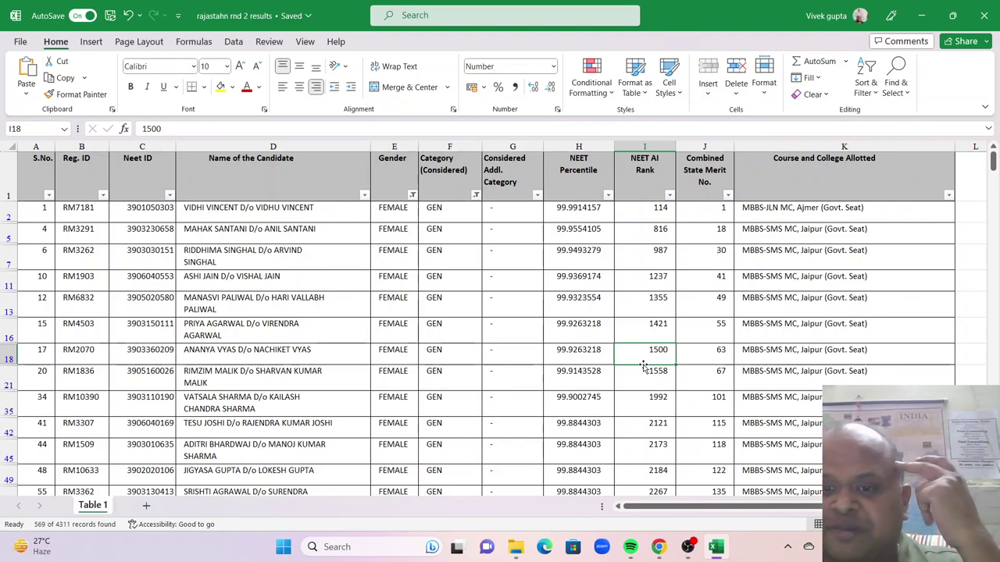
pyautogui.click(644, 369)
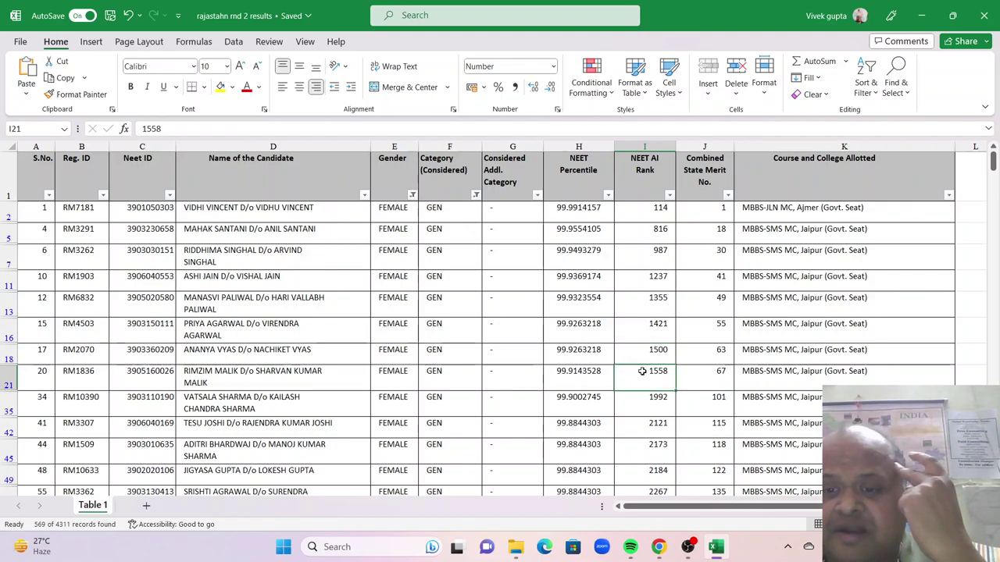
# Filter Course and College Allotted to only MBBS-MG MC, Jaipur (Mgmt. Seat)
pyautogui.click(948, 195)
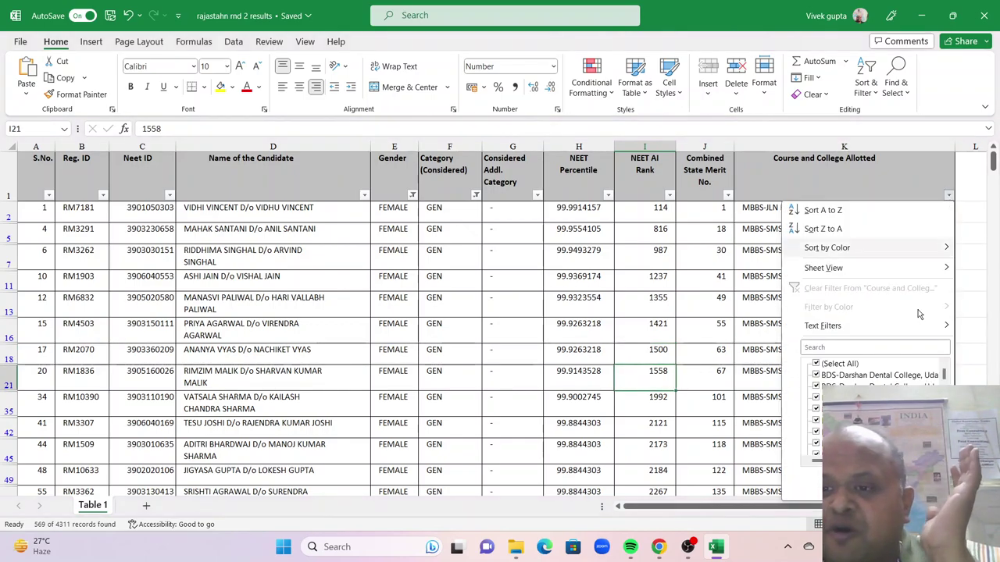
pyautogui.click(816, 364)
pyautogui.scroll(-3, 875, 398)
pyautogui.scroll(-10, 875, 395)
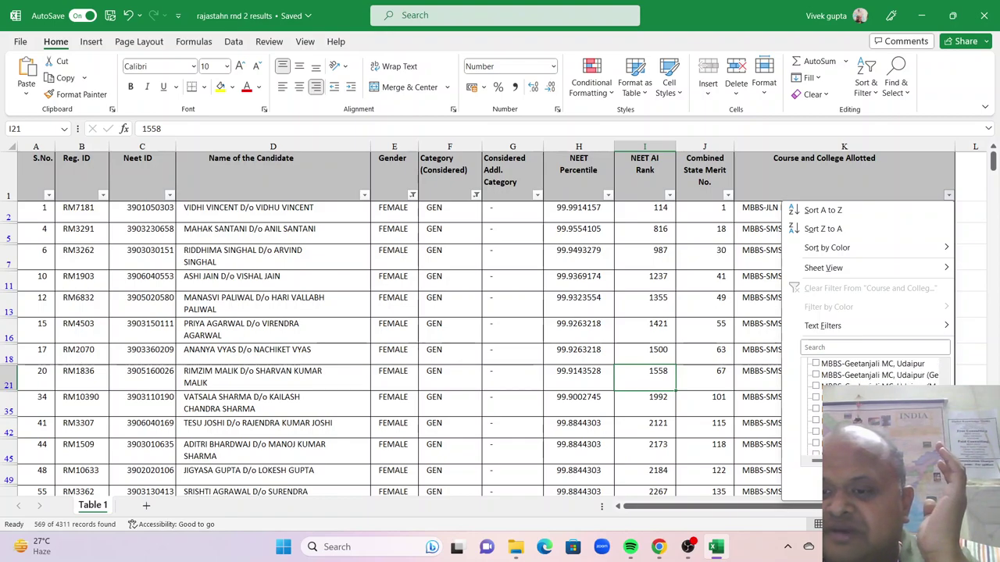
pyautogui.scroll(-3, 875, 394)
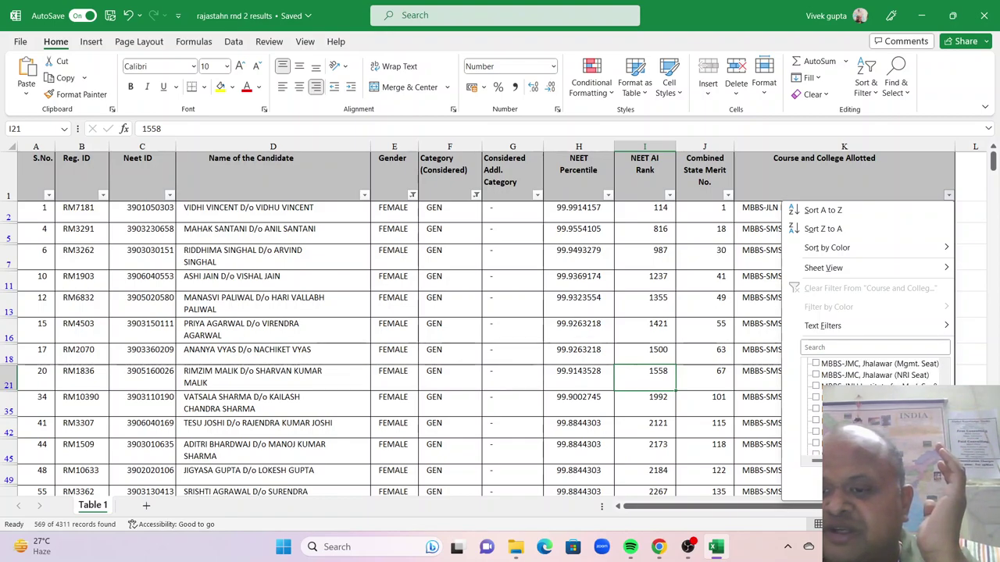
pyautogui.click(815, 419)
pyautogui.click(866, 478)
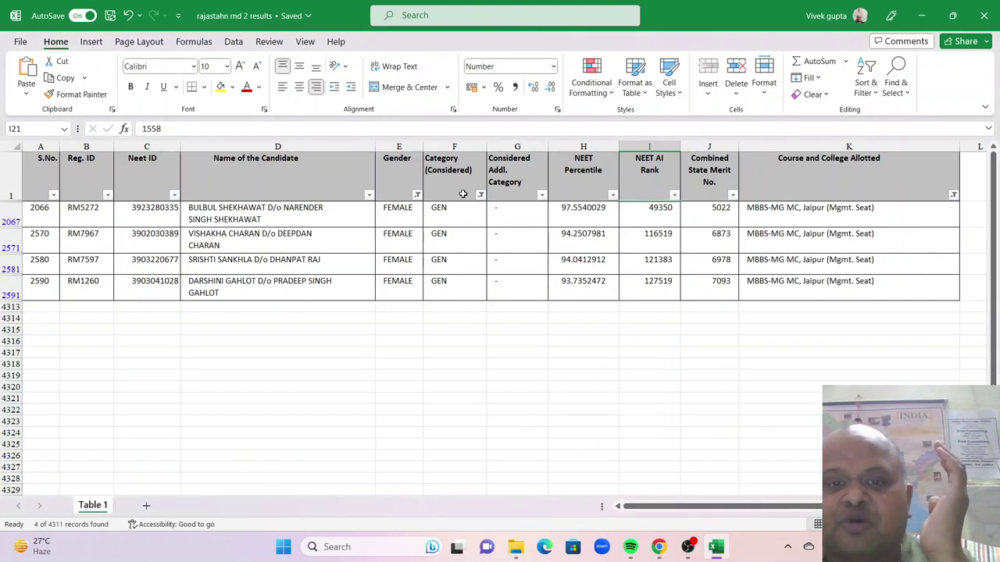
# Include all categories in Category (Considered) and both FEMALE and MALE in the Gender filter
pyautogui.click(487, 199)
pyautogui.click(348, 363)
pyautogui.click(431, 484)
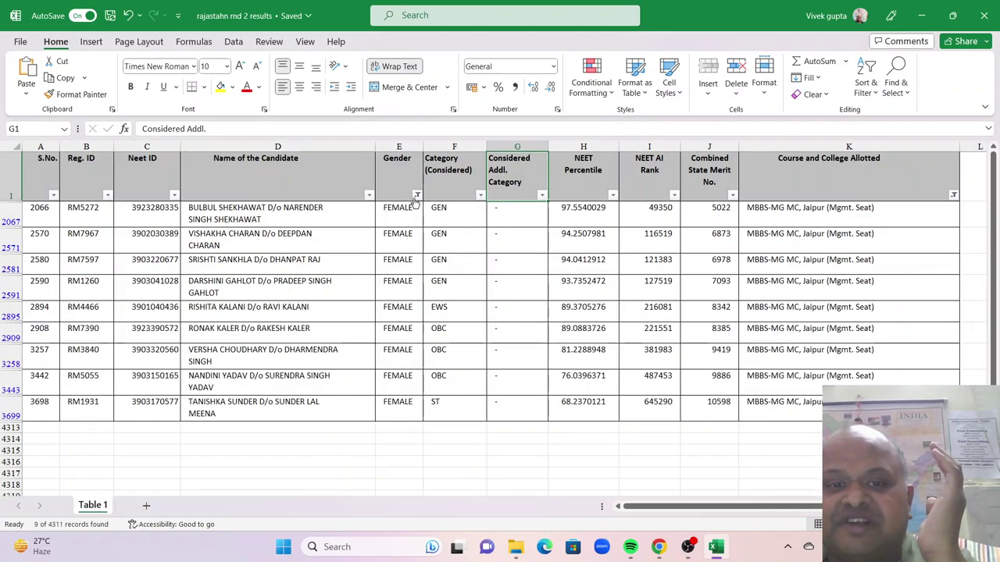
pyautogui.click(417, 195)
pyautogui.click(290, 385)
pyautogui.click(284, 386)
pyautogui.click(367, 484)
# Select all the MG MC, Jaipur management-seat entries in Course and College Allotted to count the allotments
pyautogui.scroll(-6, 674, 338)
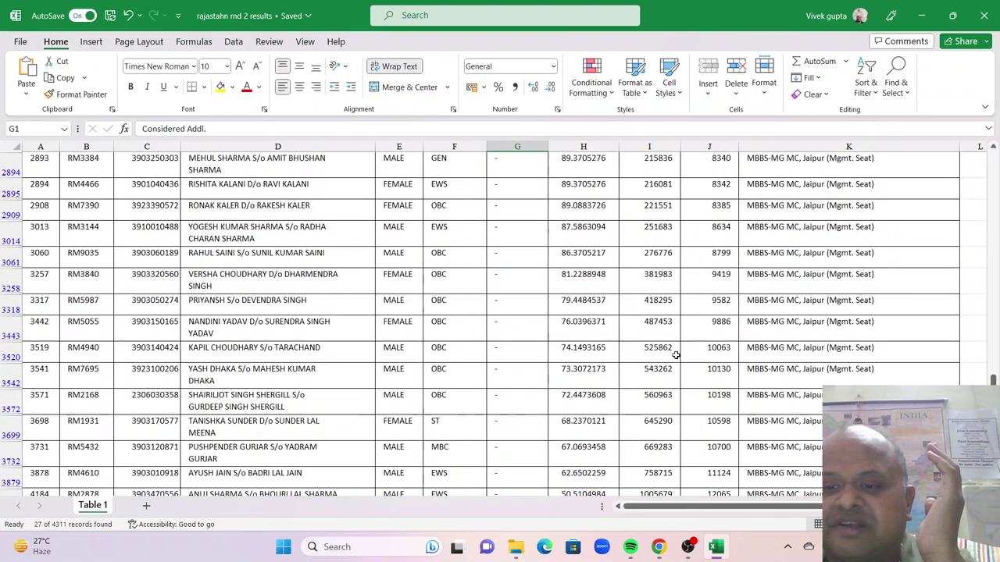
pyautogui.moveTo(812, 378); pyautogui.dragTo(812, 215)
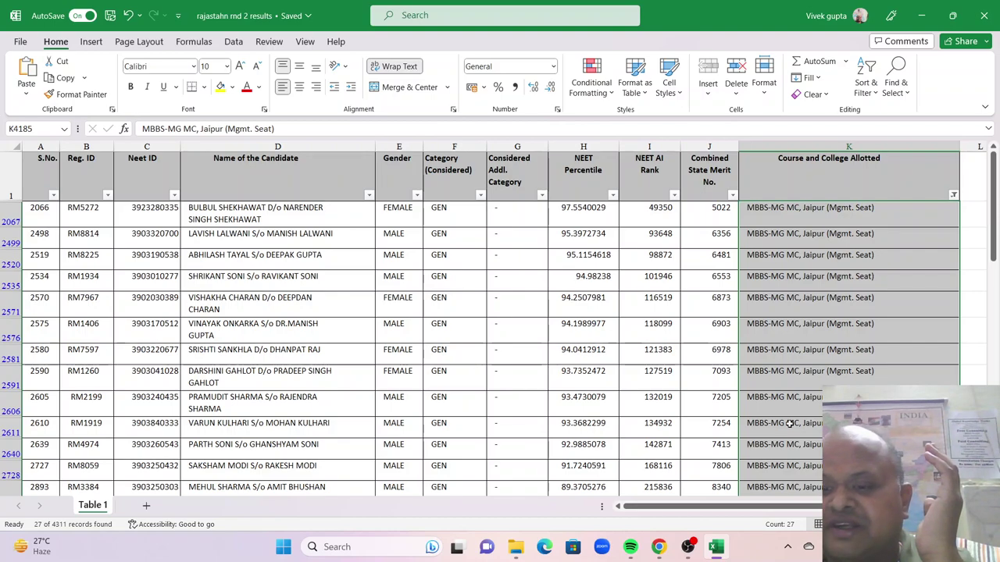
pyautogui.click(656, 403)
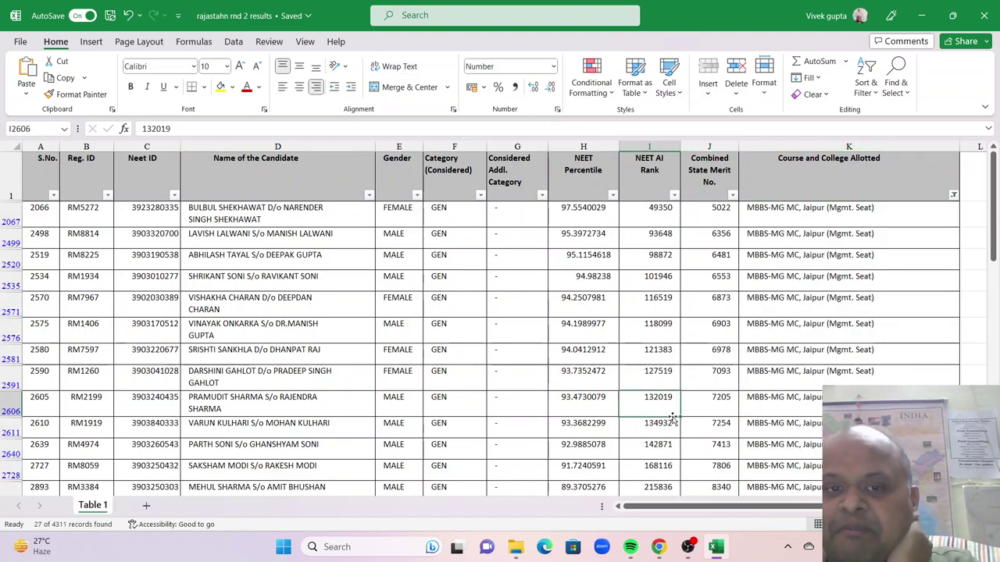
# Check the current selections in the Category (Considered) and Gender filters
pyautogui.click(481, 196)
pyautogui.click(430, 482)
pyautogui.click(419, 195)
pyautogui.click(399, 481)
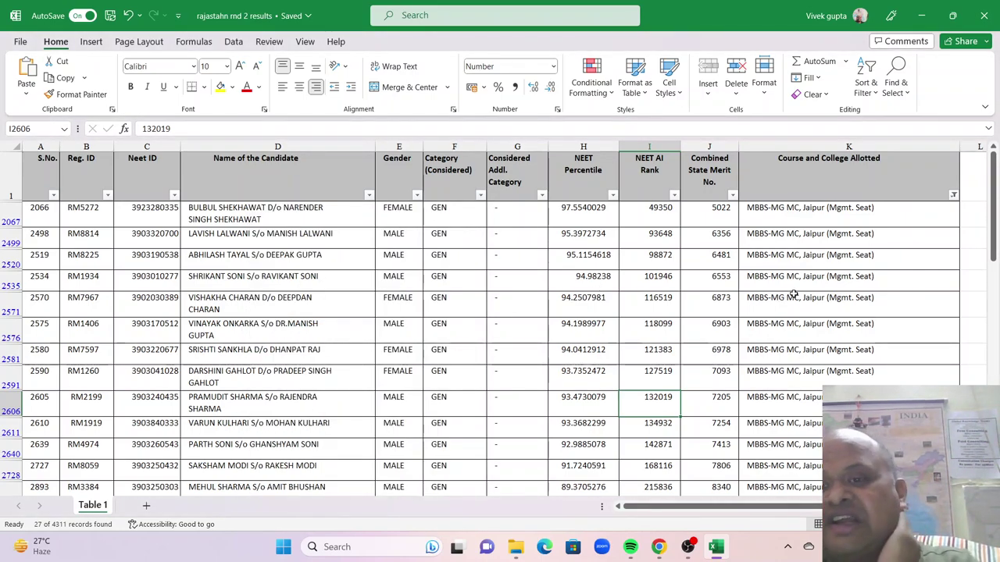
# Filter Course and College Allotted to MBBS-Geetanjali MC, Udaipur (Mgmt. Seat) and select the allotted-college entries for counting
pyautogui.click(953, 195)
pyautogui.scroll(-2, 882, 406)
pyautogui.scroll(-10, 883, 406)
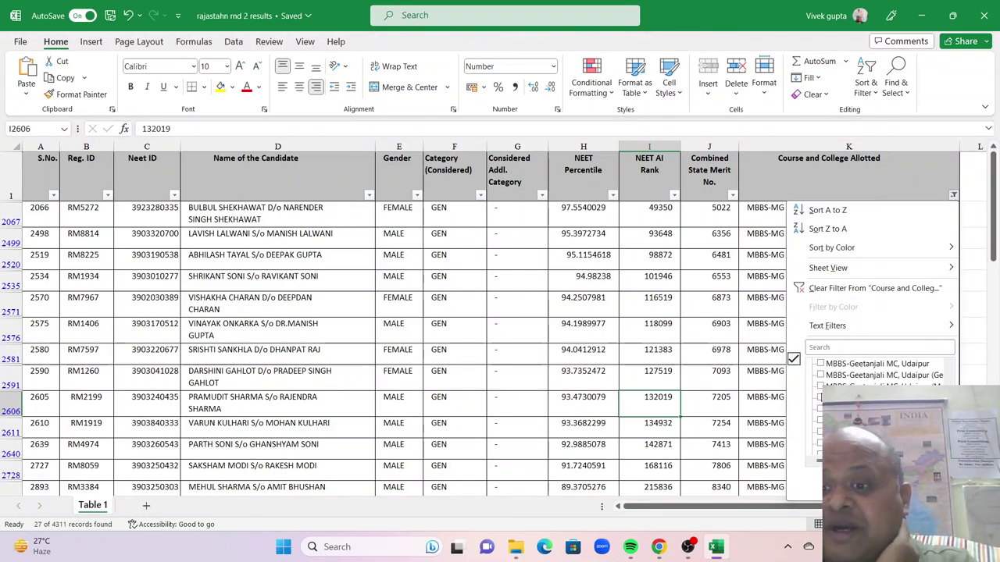
pyautogui.scroll(-3, 882, 406)
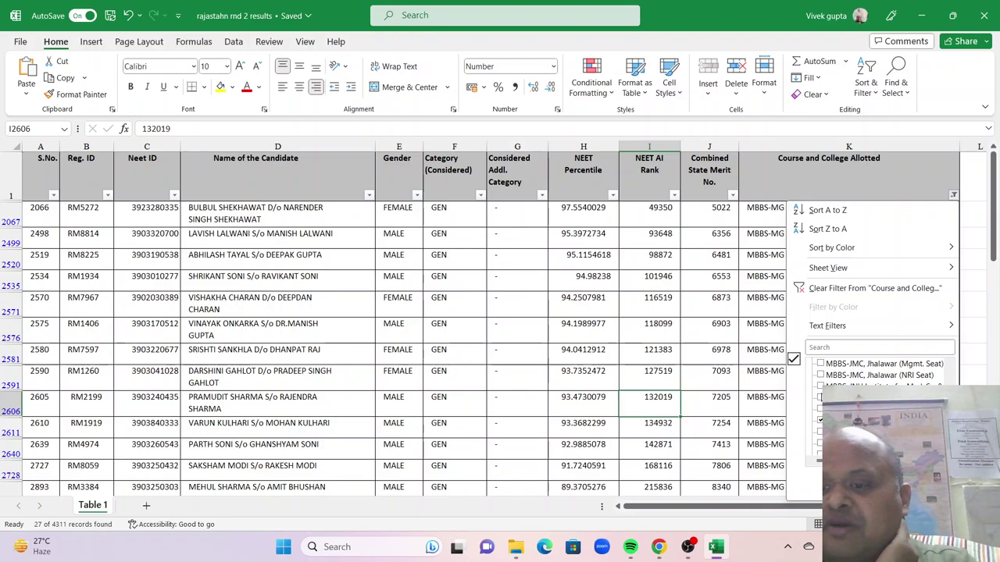
pyautogui.scroll(-3, 882, 406)
pyautogui.scroll(3, 883, 406)
pyautogui.scroll(-5, 882, 407)
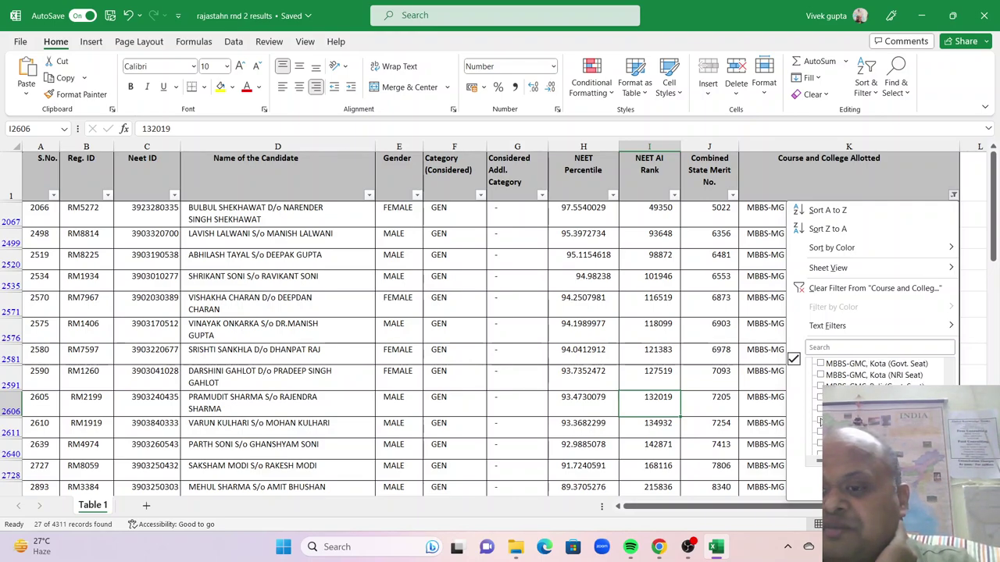
pyautogui.scroll(10, 882, 406)
pyautogui.scroll(-5, 820, 422)
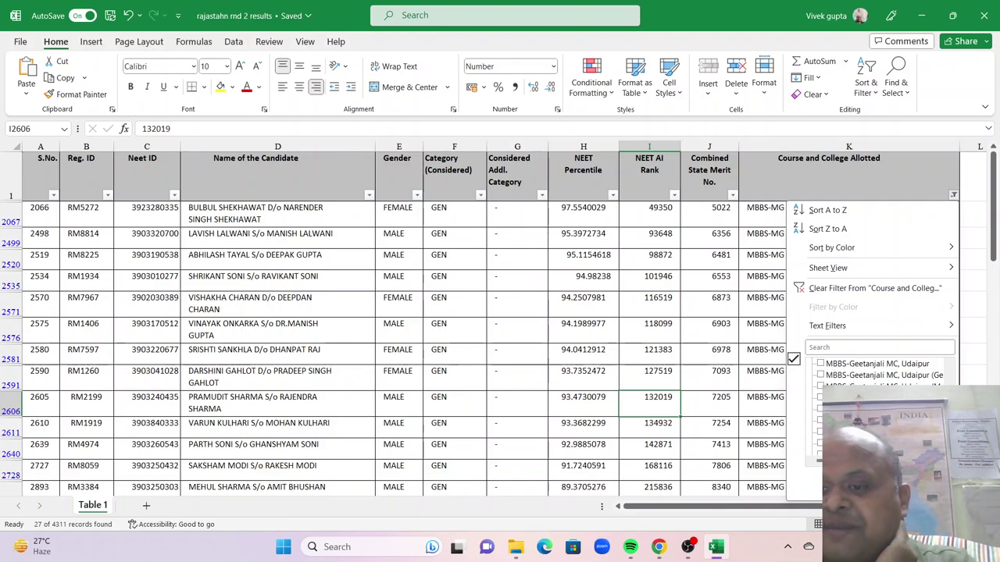
pyautogui.press('Return')
pyautogui.moveTo(825, 207); pyautogui.dragTo(828, 453)
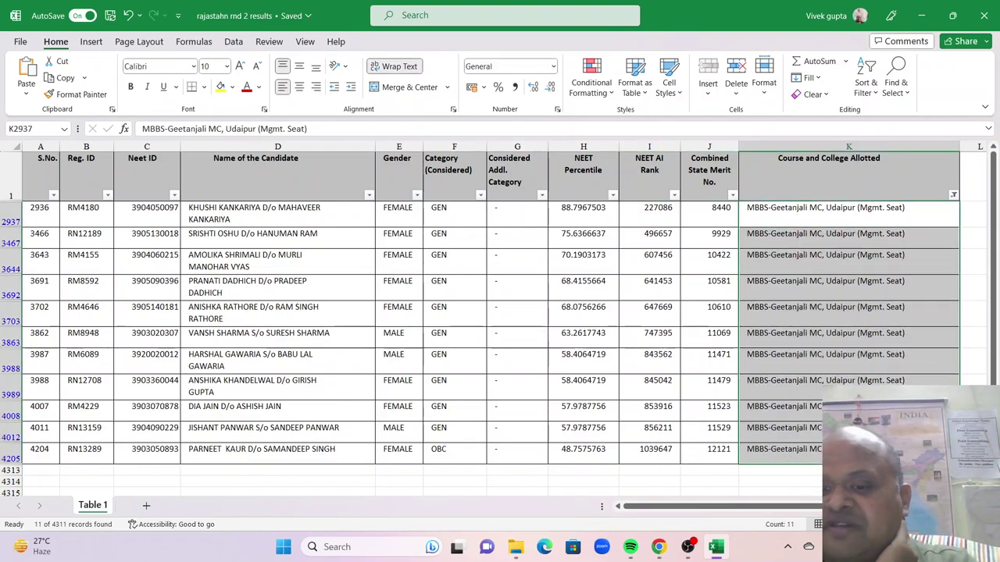
# Switch to the vacant seat matrix in Chrome and check the Geetanjali MC, Udaipur (Mgmt. Seat) row across to its total
pyautogui.click(650, 542)
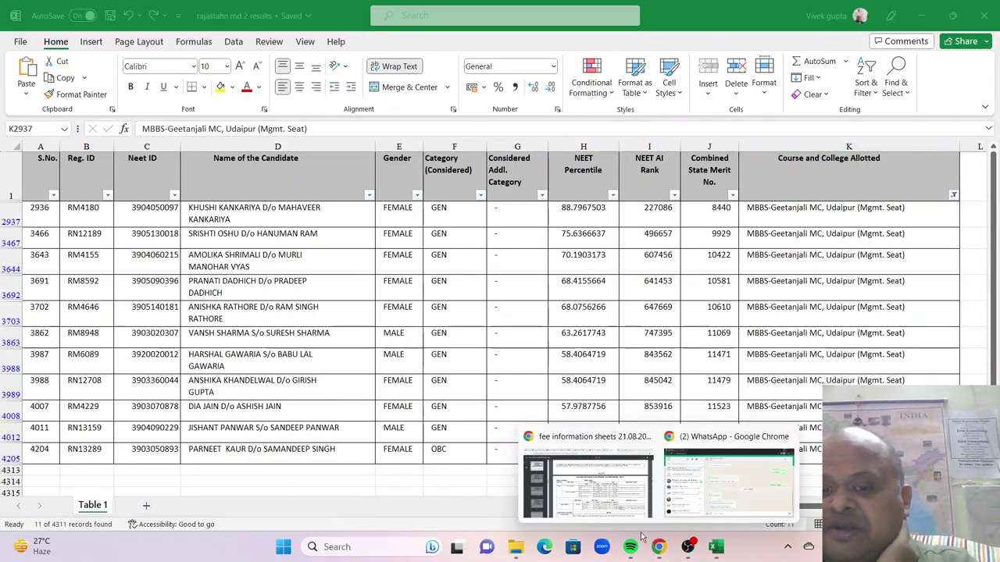
pyautogui.click(604, 508)
pyautogui.click(633, 10)
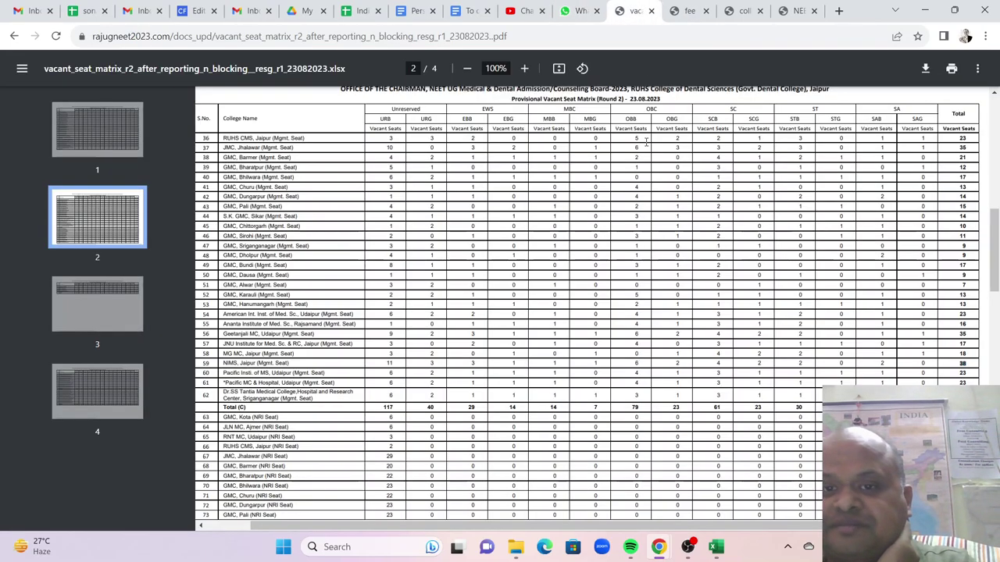
pyautogui.moveTo(335, 332); pyautogui.dragTo(980, 361)
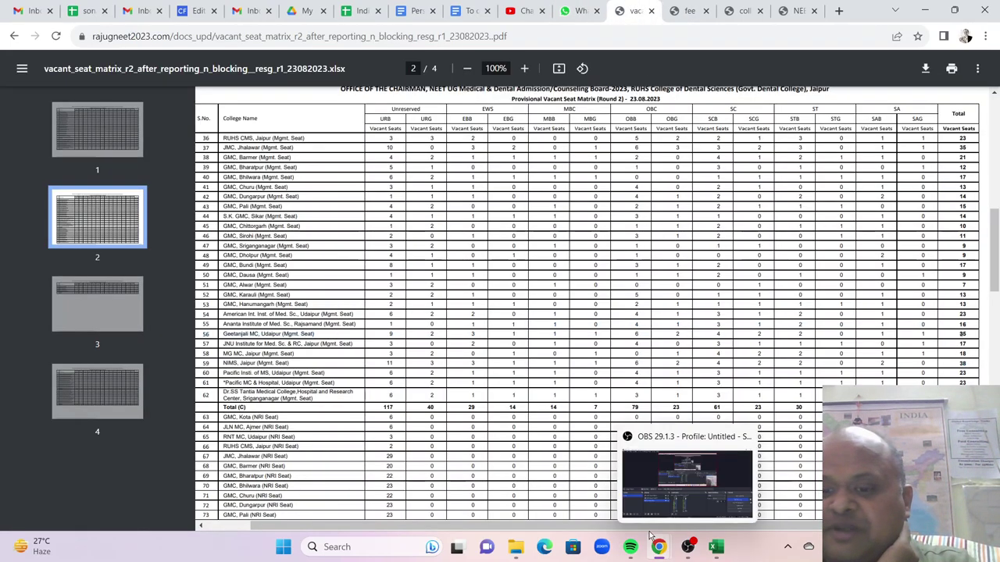
# Switch to the Round 2 results workbook in Excel and look through the Course and College Allotted filter options
pyautogui.click(715, 546)
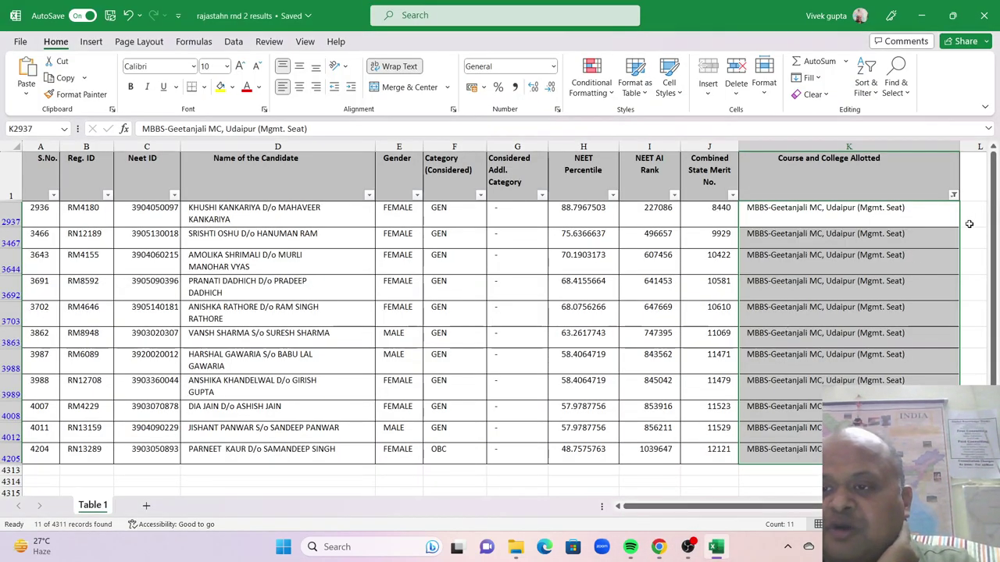
pyautogui.click(953, 194)
pyautogui.scroll(-3, 883, 375)
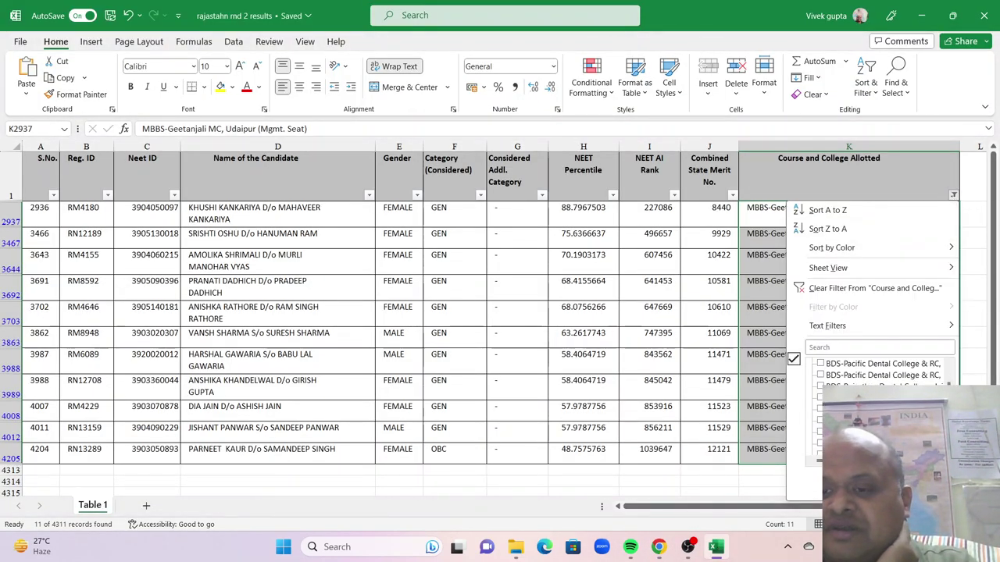
# Switch to the vacant seat matrix in Chrome and check the private colleges' Gen. Seat rows and their total
pyautogui.click(658, 546)
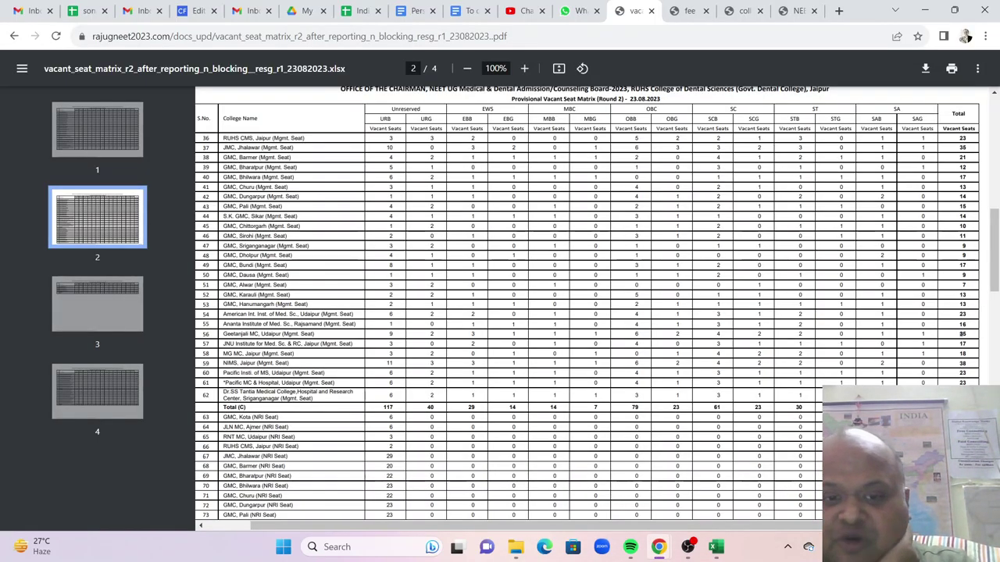
pyautogui.scroll(10, 508, 305)
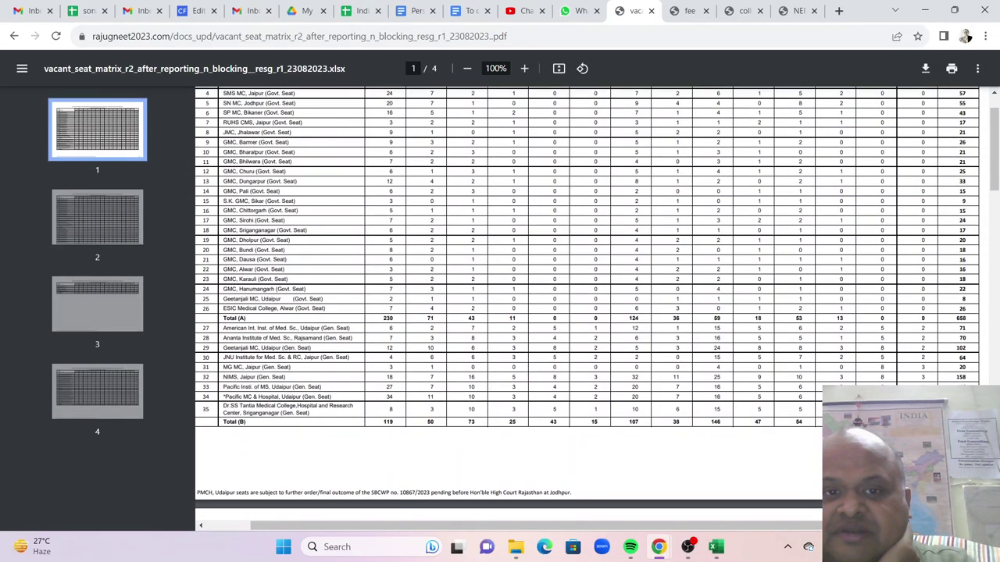
pyautogui.scroll(-5, 508, 304)
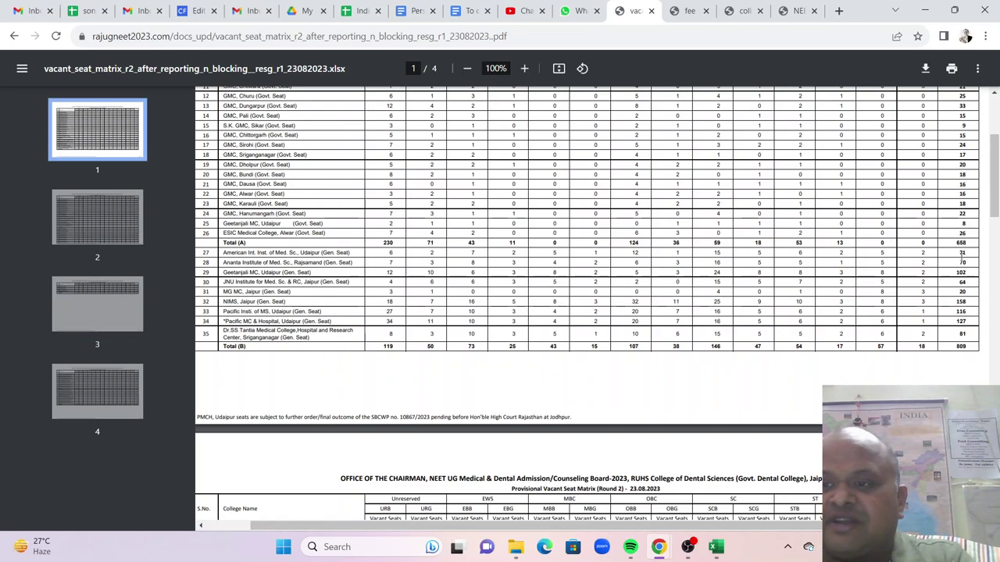
pyautogui.moveTo(961, 257); pyautogui.dragTo(947, 303)
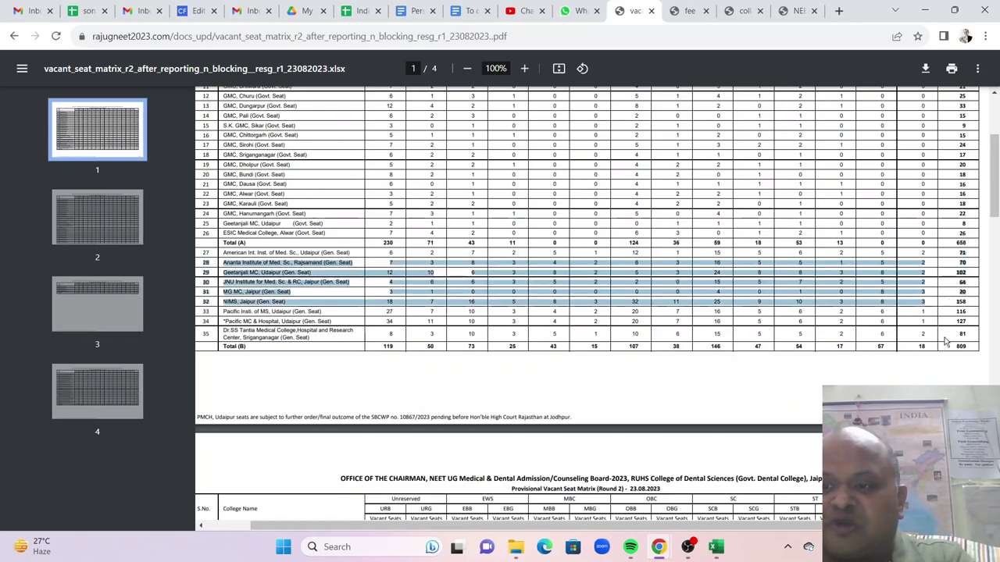
pyautogui.click(970, 324)
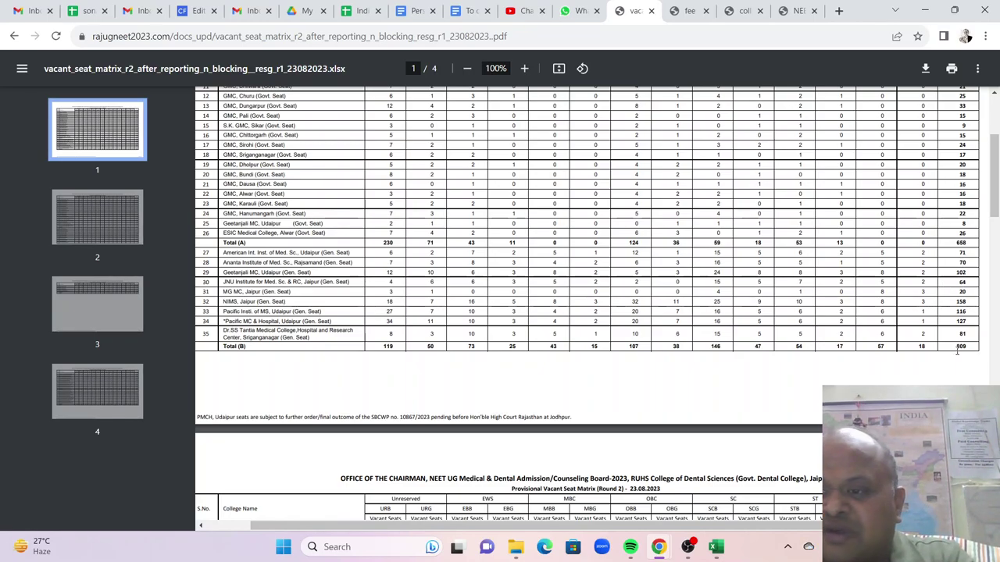
# Highlight the private management-seat rows from Dr.SS Tantia Medical College up to Geetanjali MC, Udaipur to review their vacant-seat totals
pyautogui.scroll(-3, 957, 350)
pyautogui.scroll(-4, 957, 350)
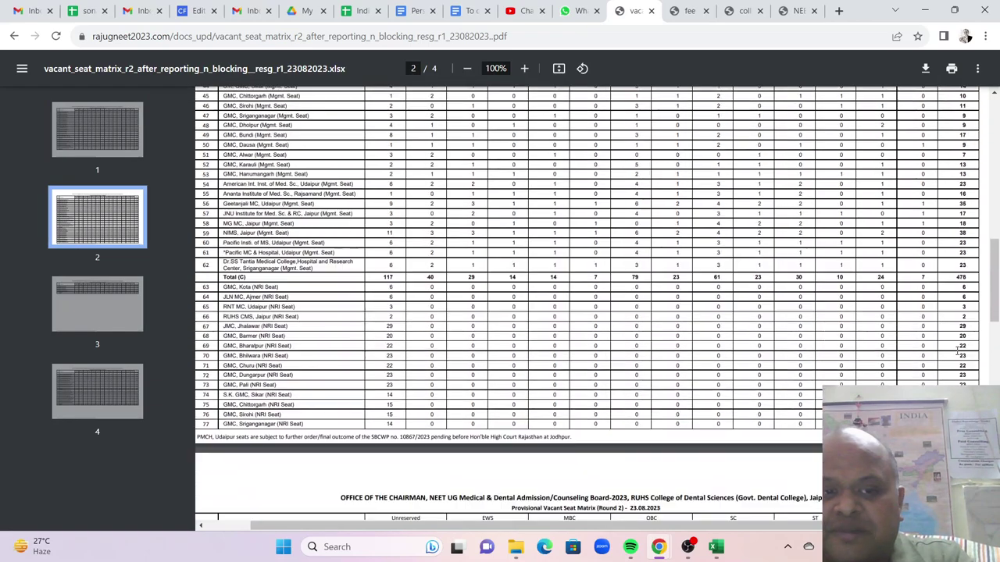
pyautogui.scroll(5, 820, 299)
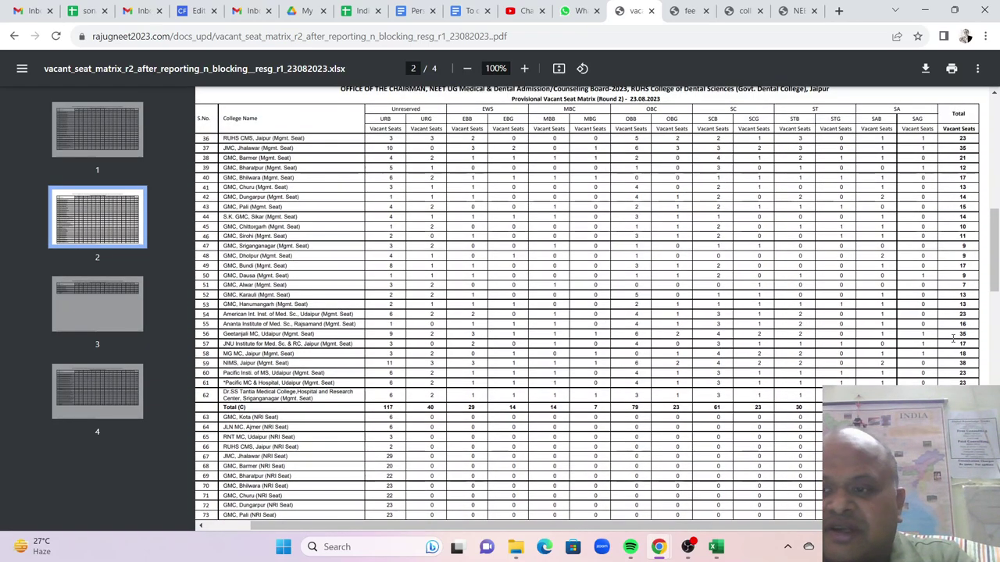
pyautogui.moveTo(956, 397); pyautogui.dragTo(954, 328)
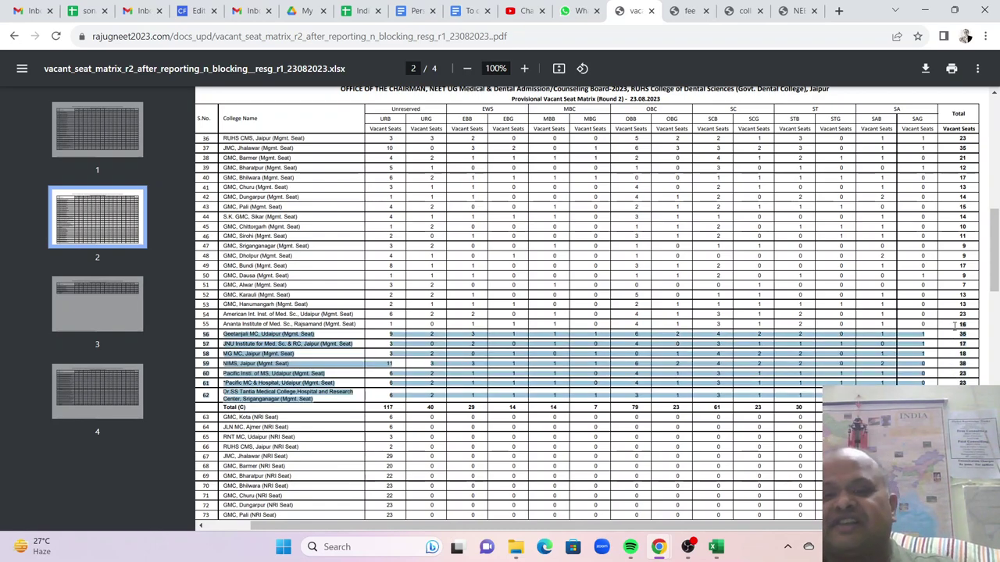
# Recheck the filtered Geetanjali MC management-seat allotments in Excel and return to the vacant seat matrix in Chrome
pyautogui.click(715, 547)
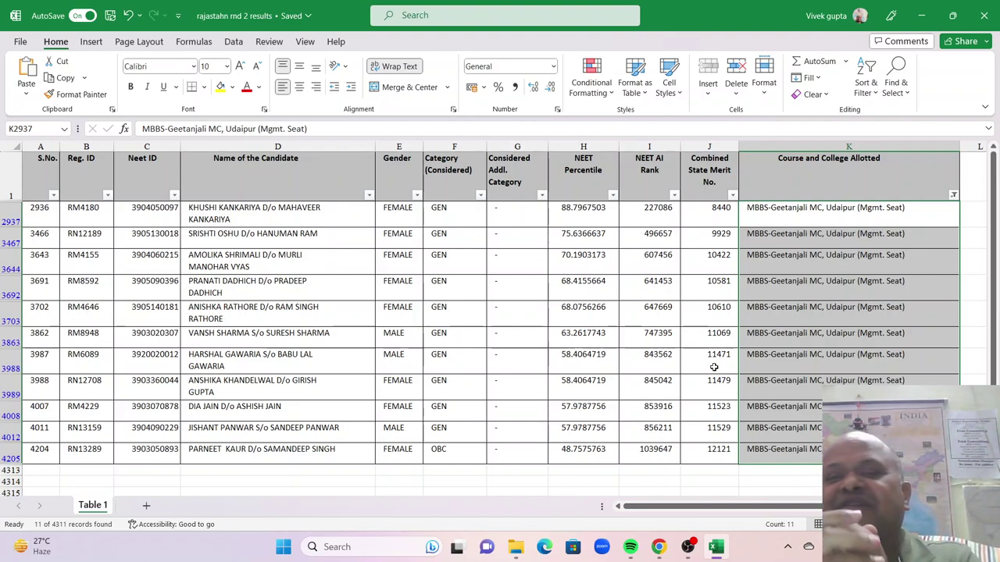
pyautogui.moveTo(658, 546)
pyautogui.click(594, 488)
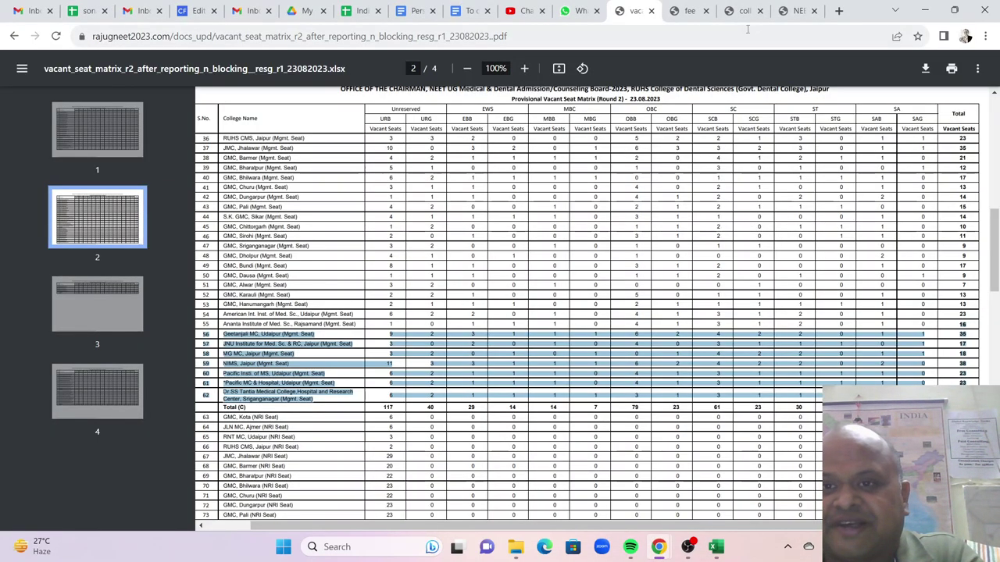
# Look over the college information sheets PDF and the counselling board website's list of notices
pyautogui.click(745, 10)
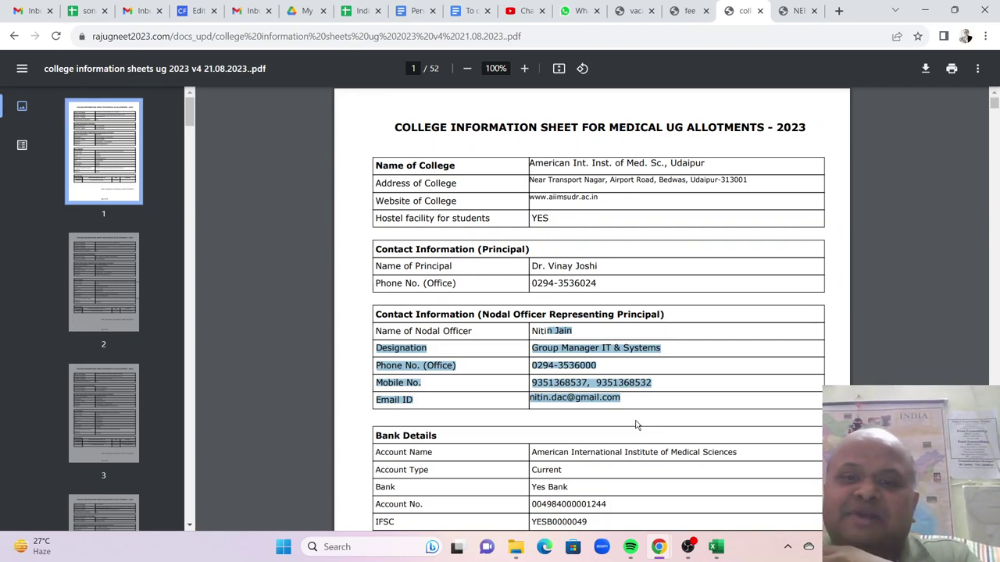
pyautogui.click(792, 10)
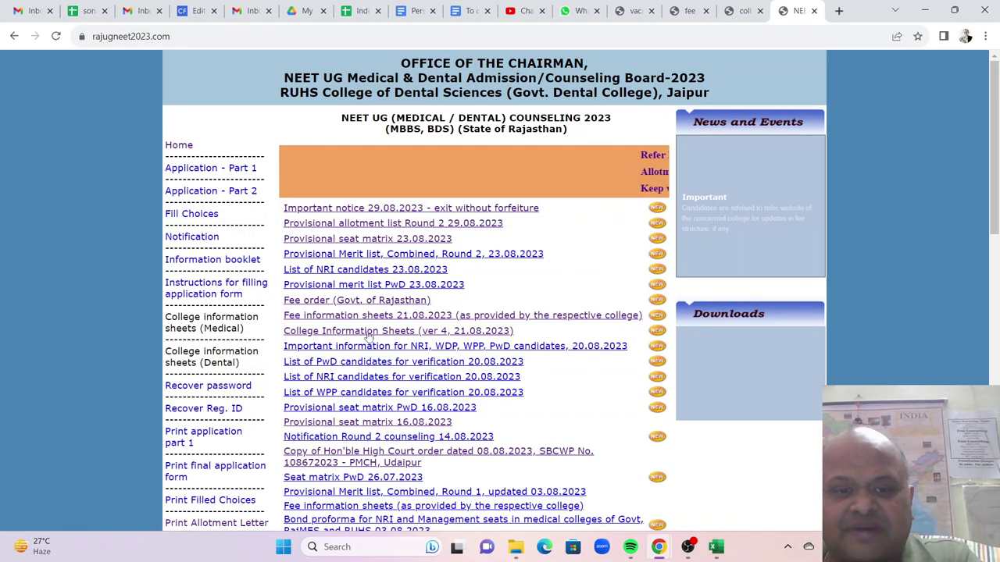
pyautogui.click(738, 11)
pyautogui.click(599, 382)
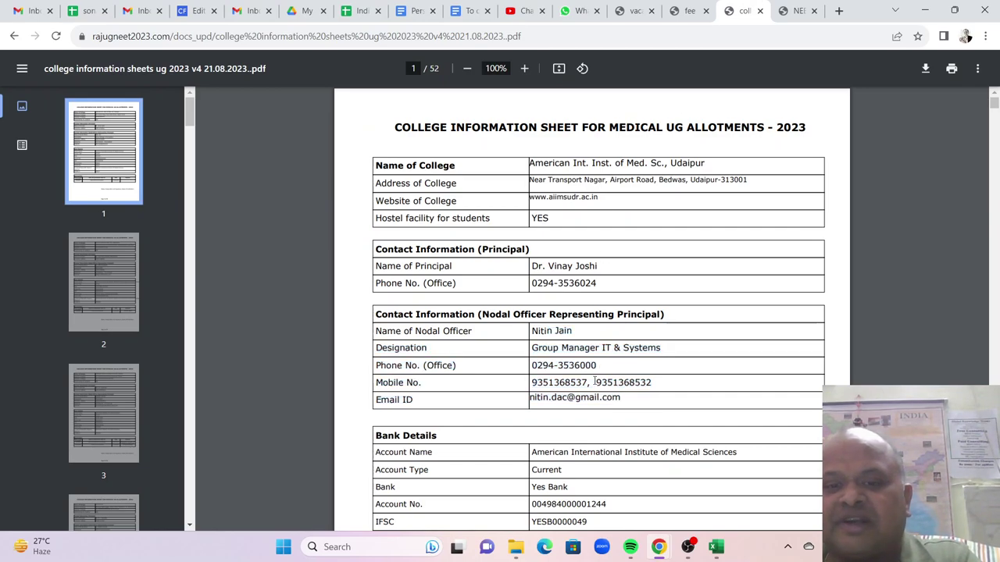
# Check the NIMS, Jaipur management tuition fee and annual hostel fee in the fee information sheets
pyautogui.click(685, 8)
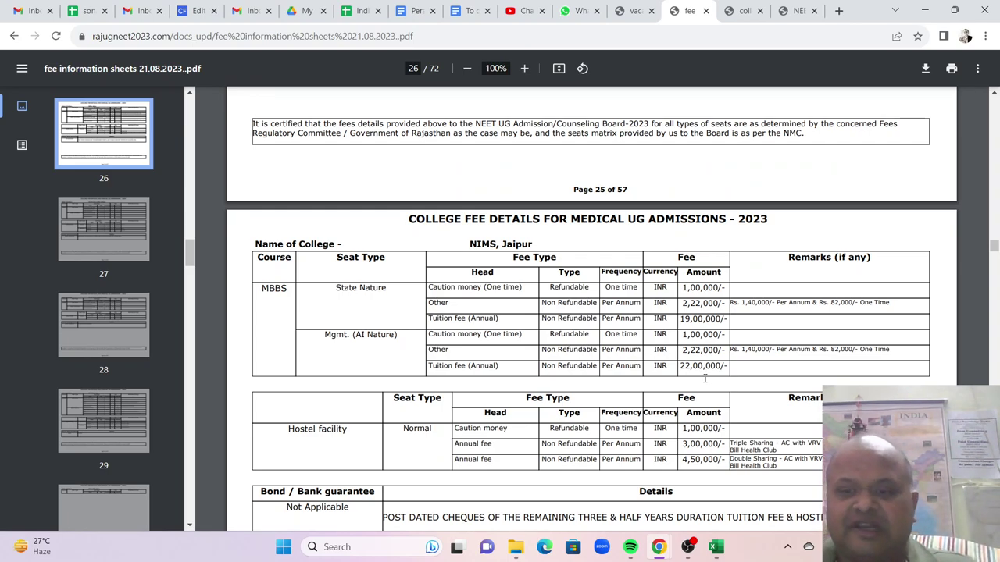
pyautogui.moveTo(698, 367); pyautogui.dragTo(717, 370)
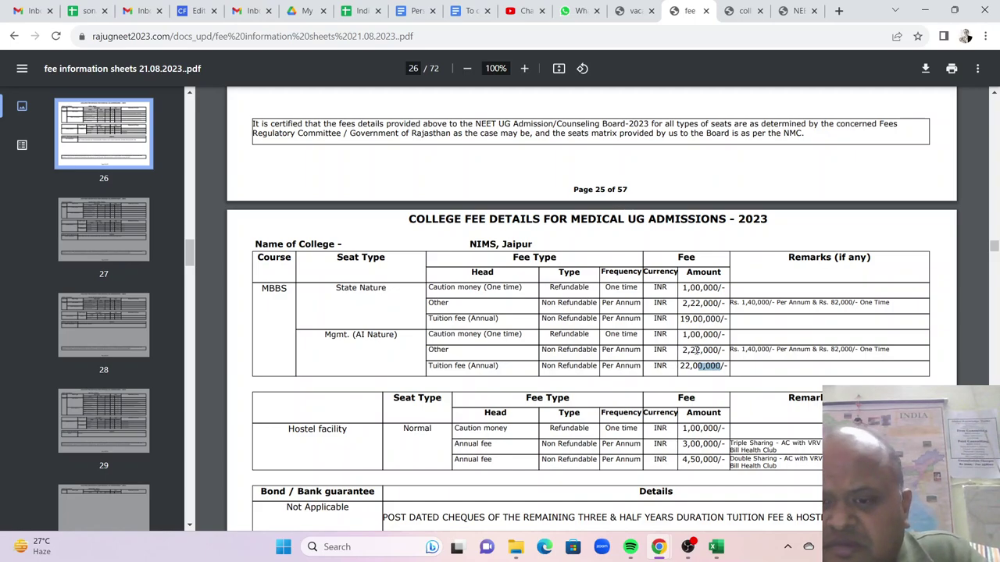
pyautogui.moveTo(695, 443); pyautogui.dragTo(706, 447)
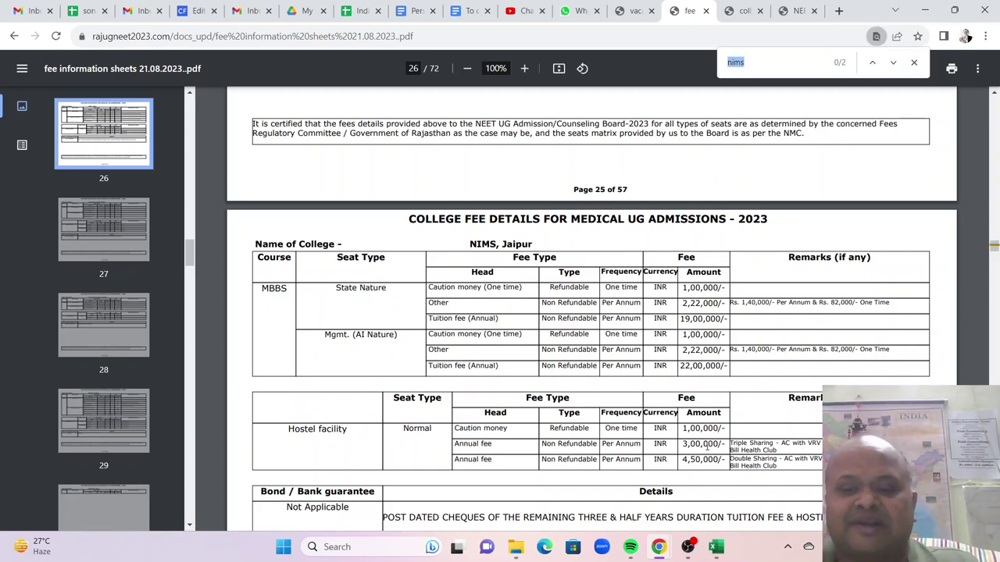
# Search the fee information sheets for "pacific" to reach the Pacific Insti. of MS, Udaipur fee page
pyautogui.click(688, 546)
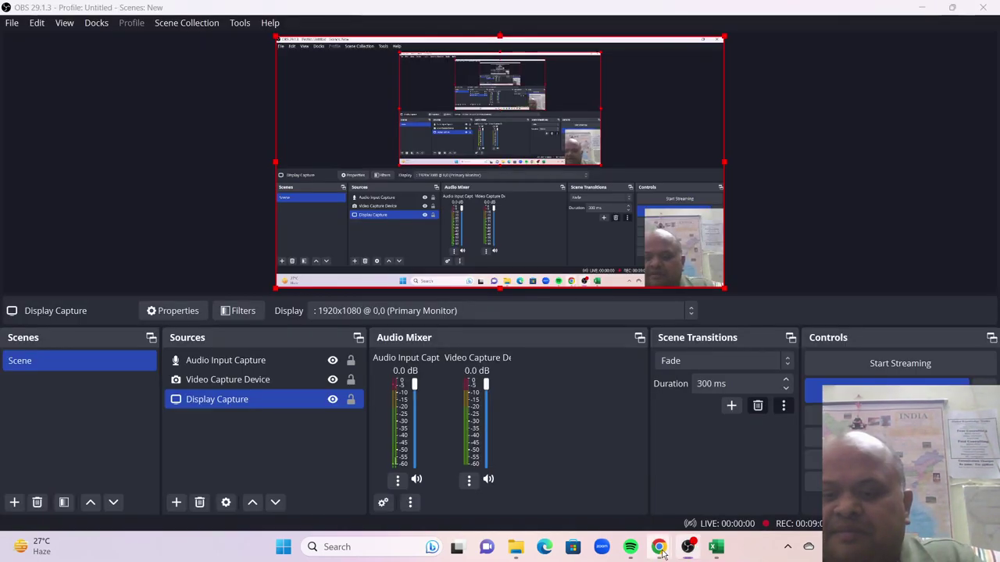
pyautogui.moveTo(658, 547)
pyautogui.click(574, 473)
pyautogui.scroll(-1, 644, 420)
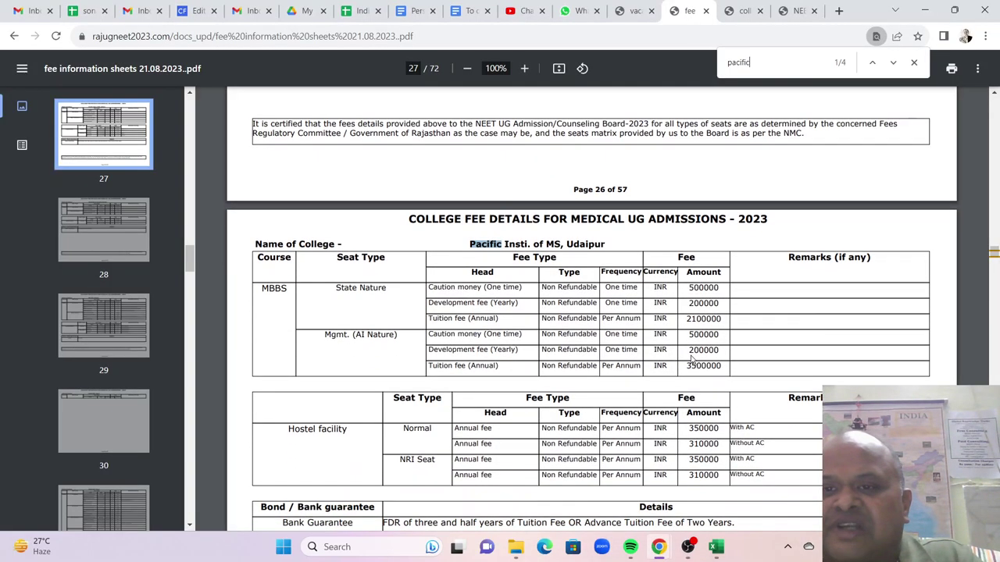
pyautogui.press('Escape')
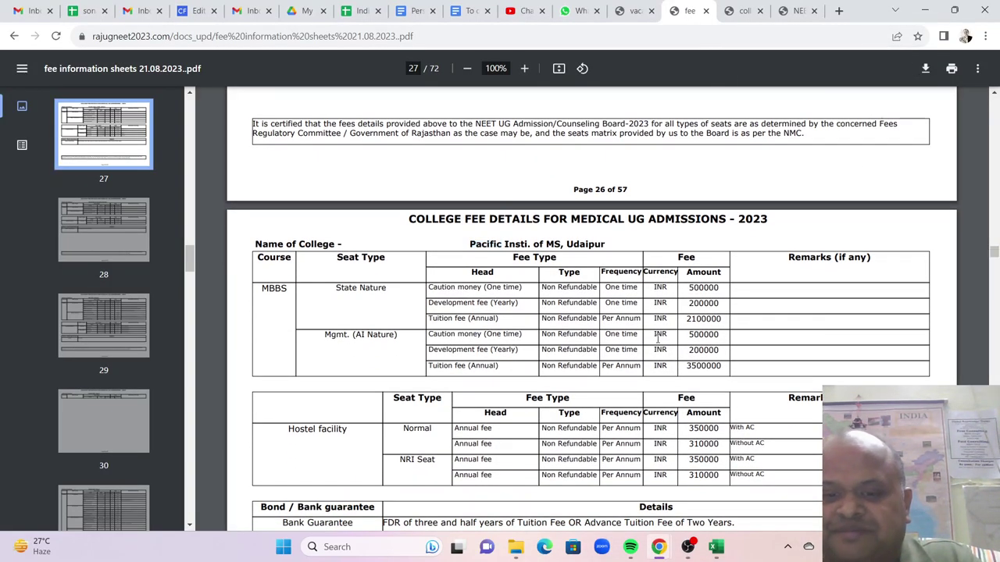
# Check the annual management tuition fee and bank guarantee terms for Pacific Insti. of MS, Udaipur
pyautogui.click(688, 545)
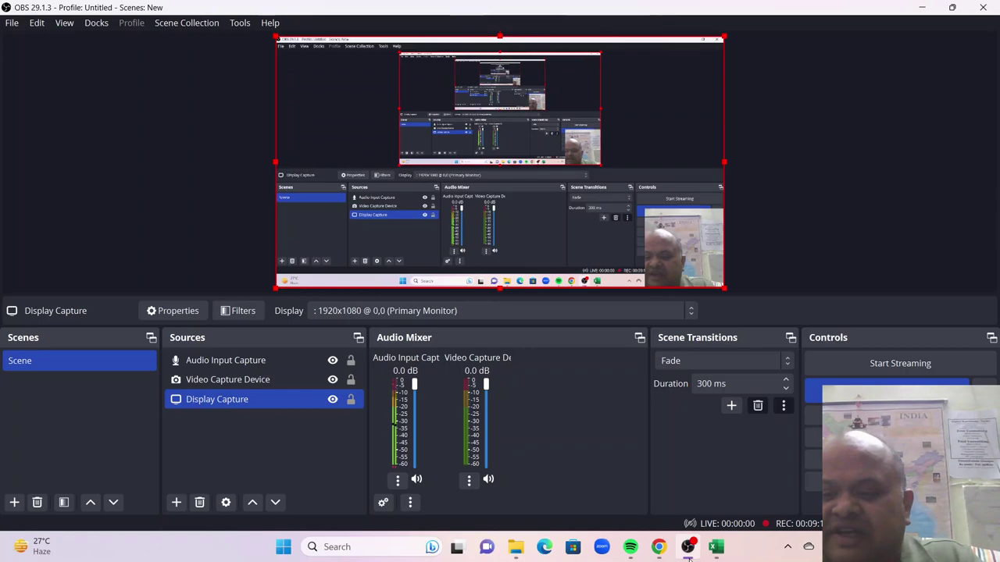
pyautogui.click(688, 551)
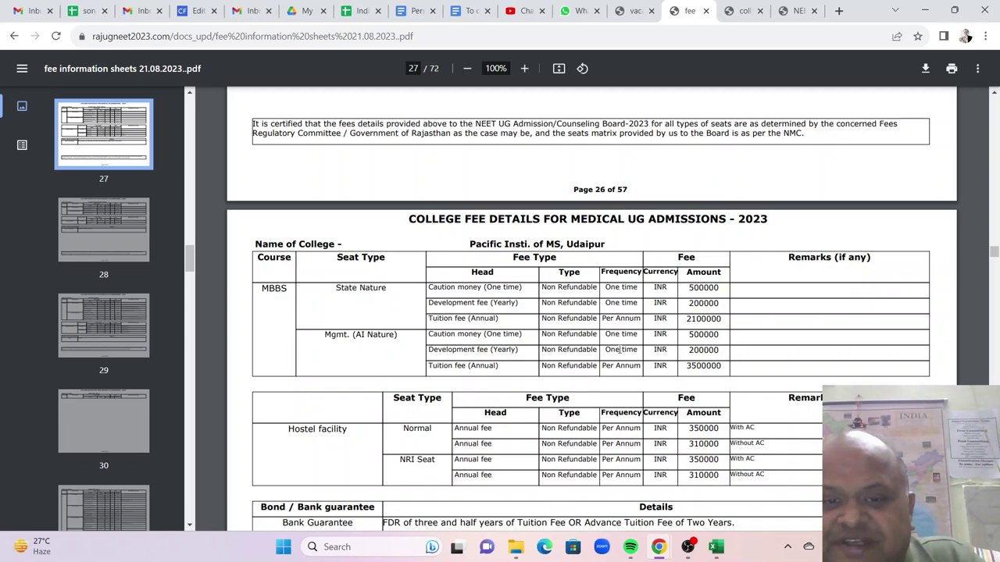
pyautogui.moveTo(684, 369); pyautogui.dragTo(699, 369)
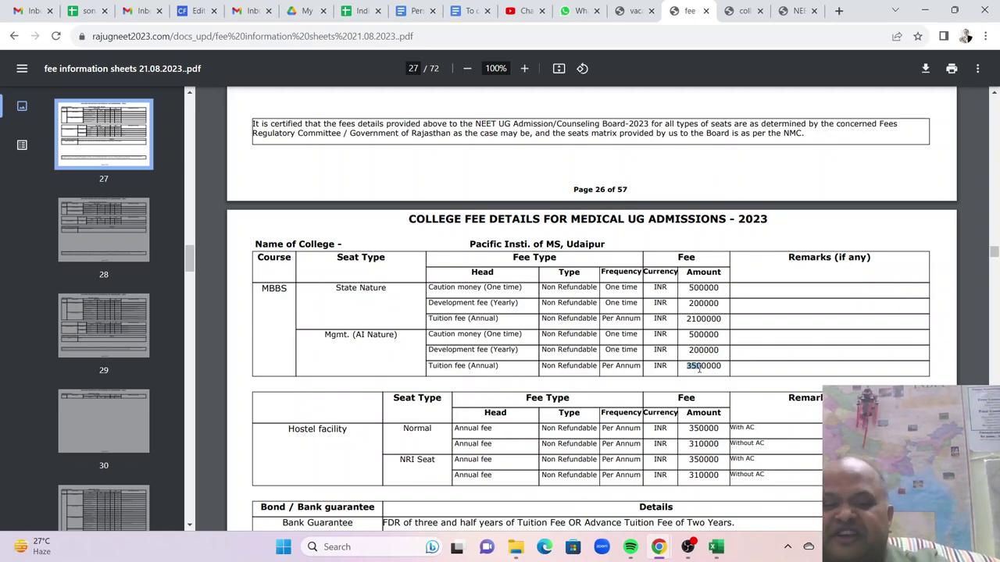
pyautogui.scroll(-3, 708, 401)
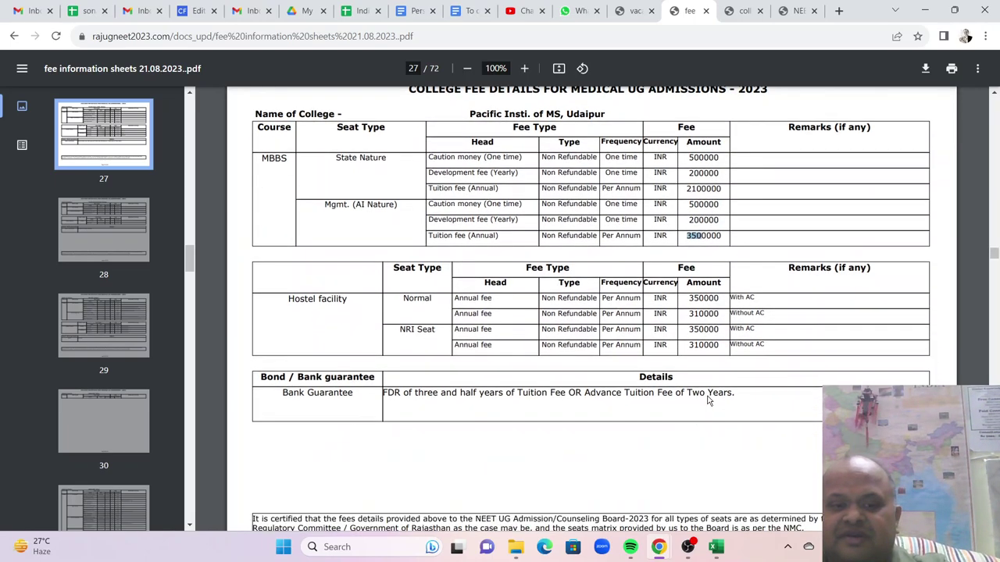